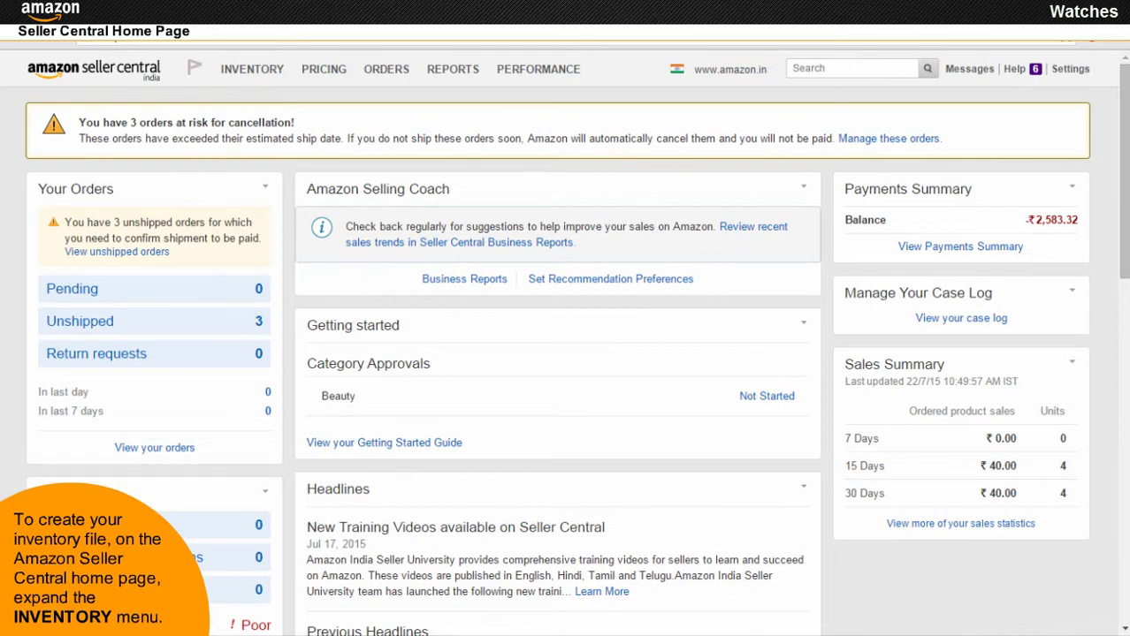
- Open the inventory file template downloads from the Add Products via Upload page
left_click(252, 78)
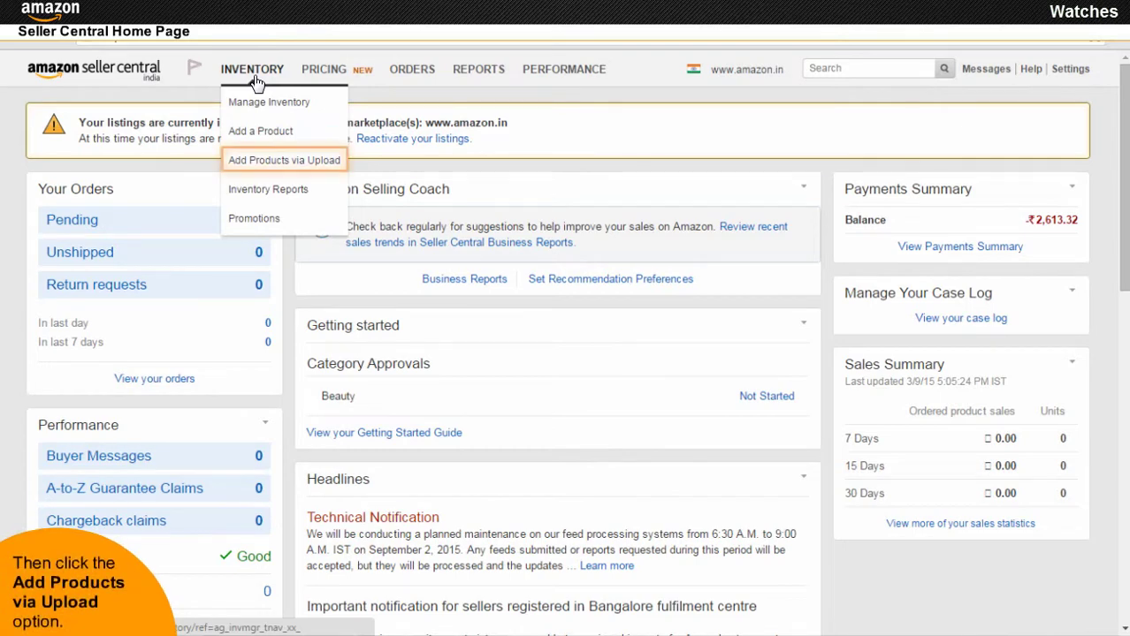
left_click(283, 169)
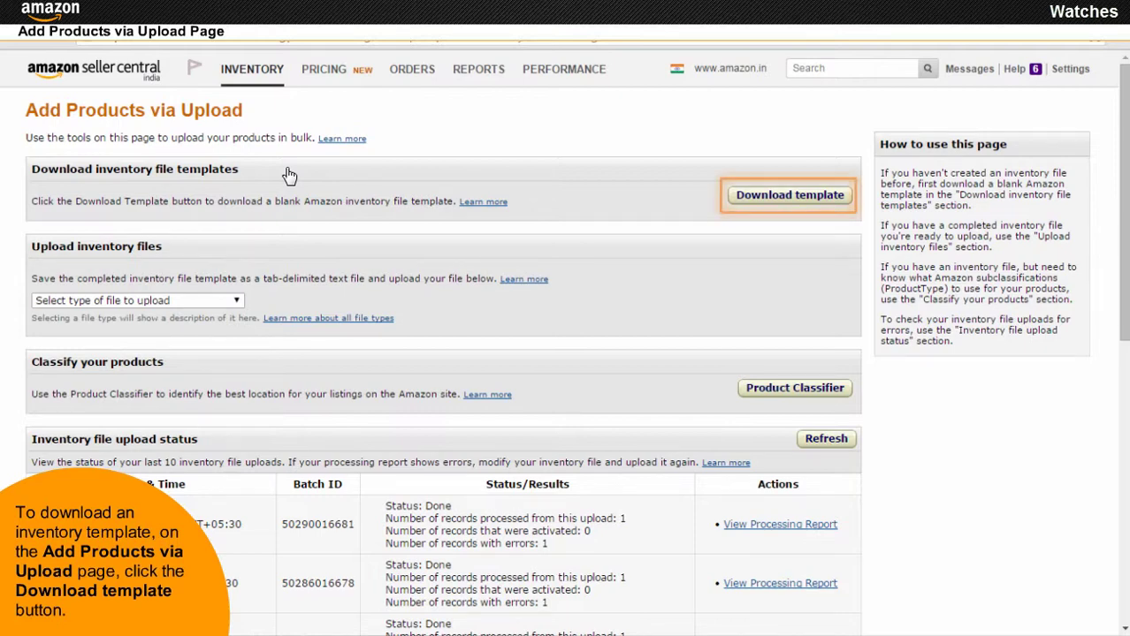
left_click(792, 201)
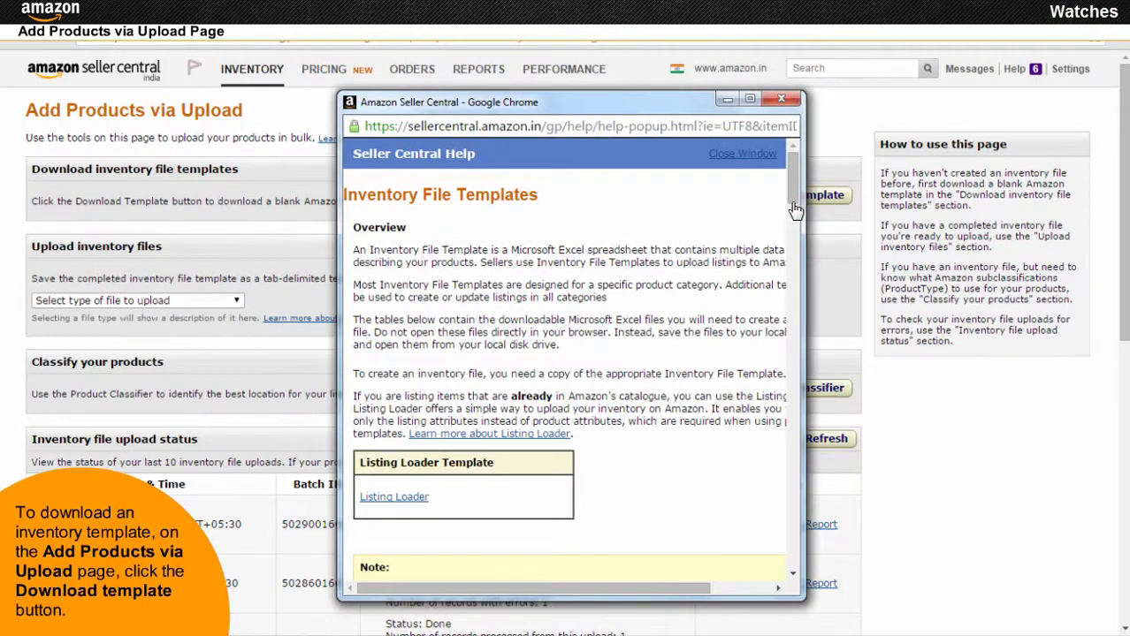
- Maximize the Inventory File Templates window and download the Watches flat file template
left_click(750, 98)
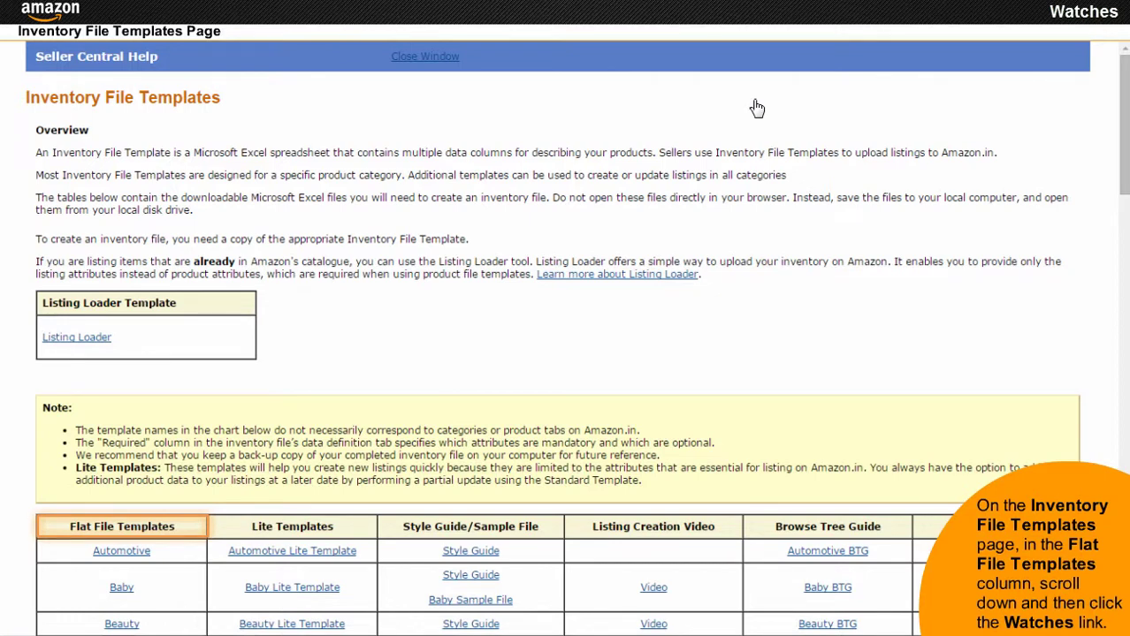
scroll(757, 107, "down", 15)
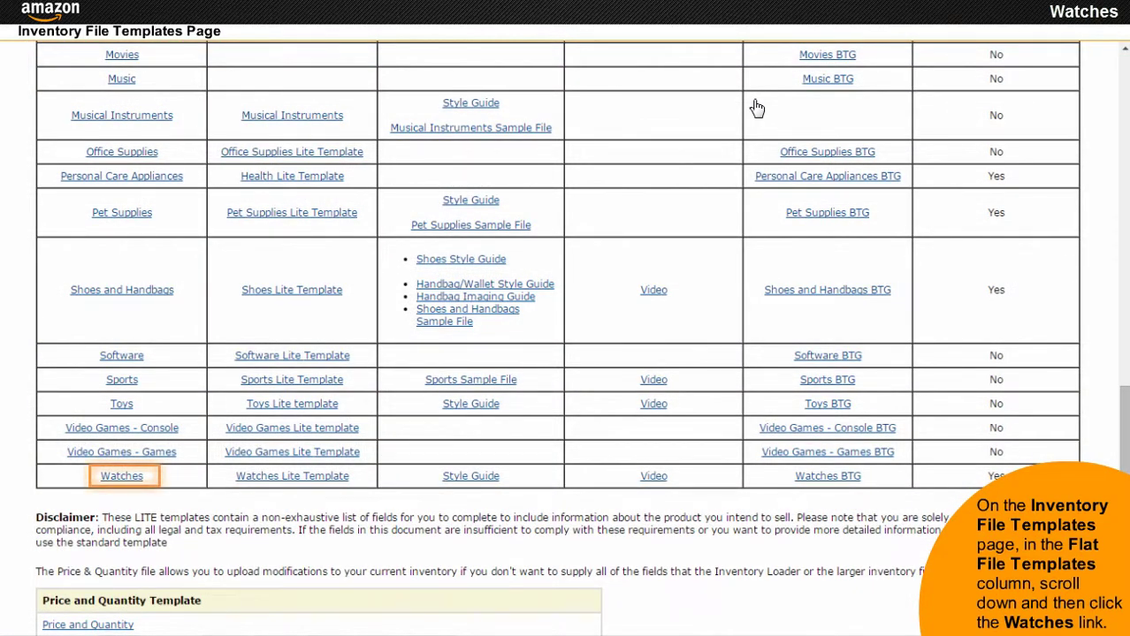
left_click(121, 476)
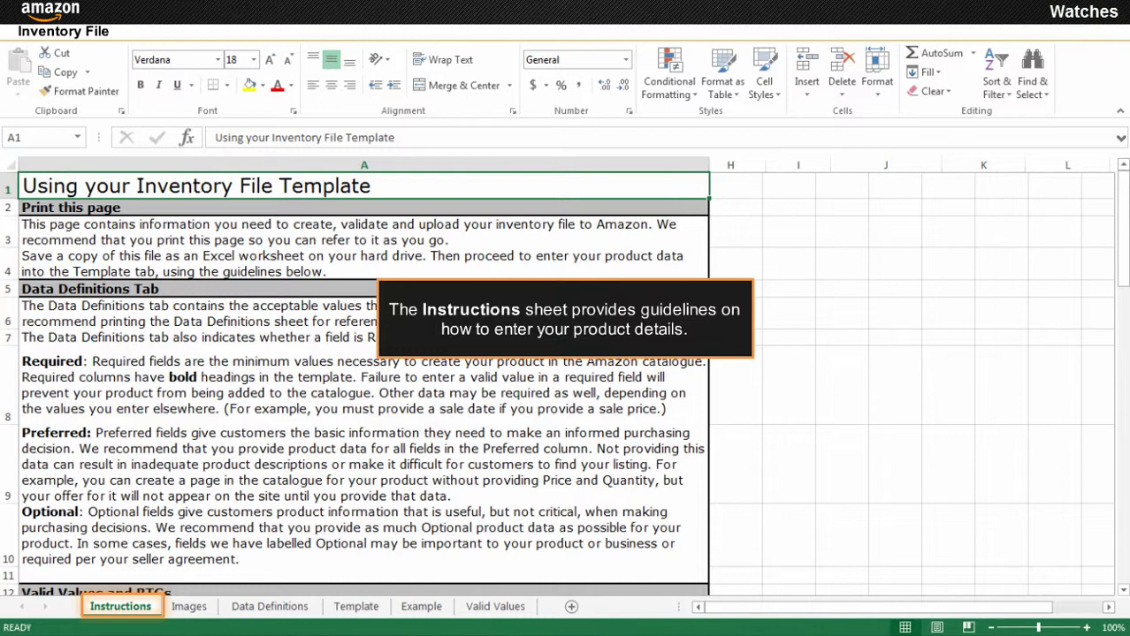
- Turn on filtering in the Data Definitions sheet and filter the Required? column to show only Required fields
key("ctrl+Page_Down")
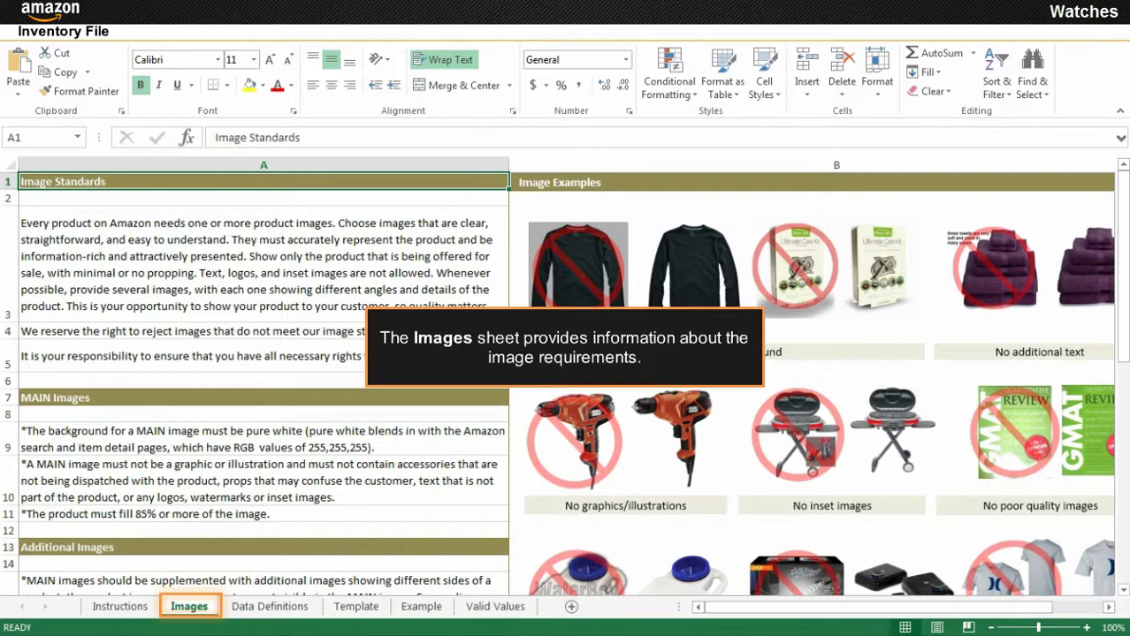
key("ctrl+Page_Down")
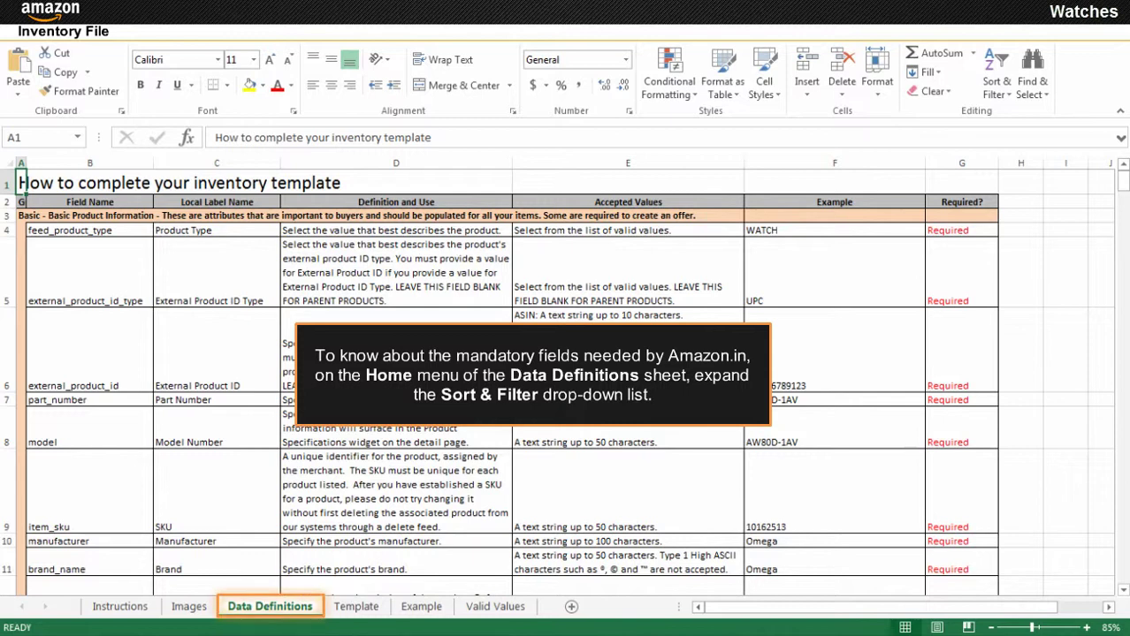
left_click(1008, 95)
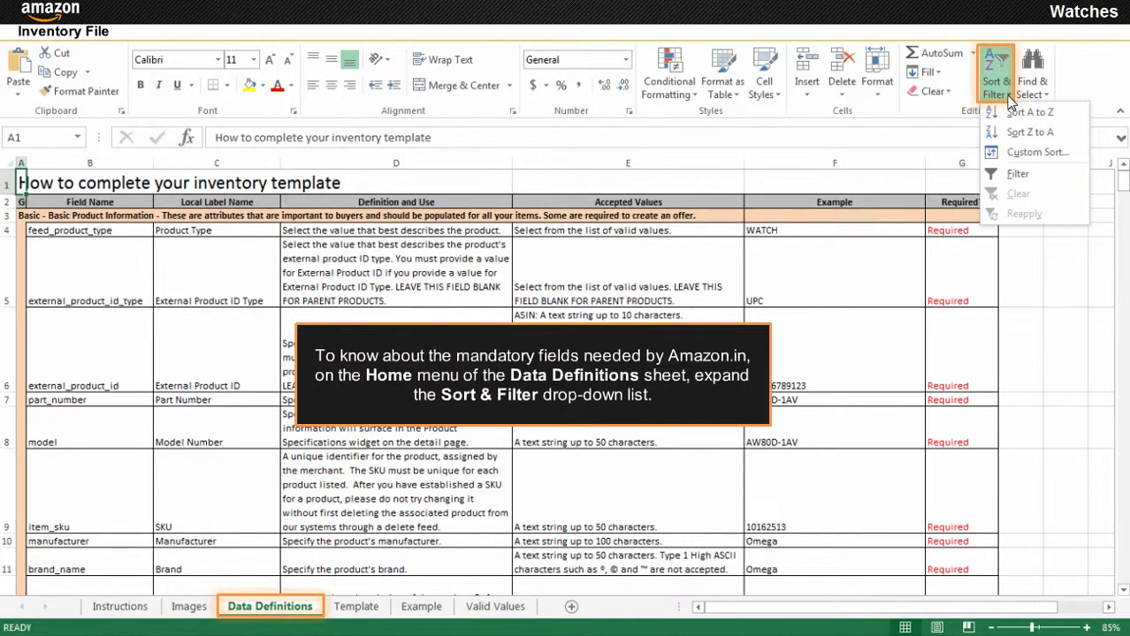
left_click(1038, 175)
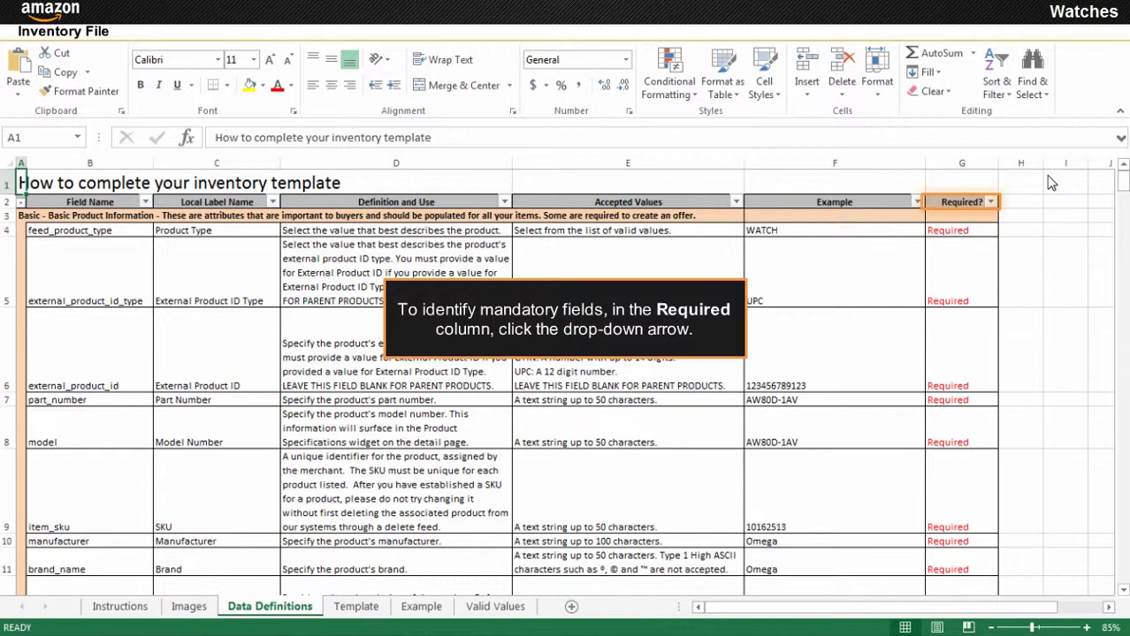
left_click(991, 201)
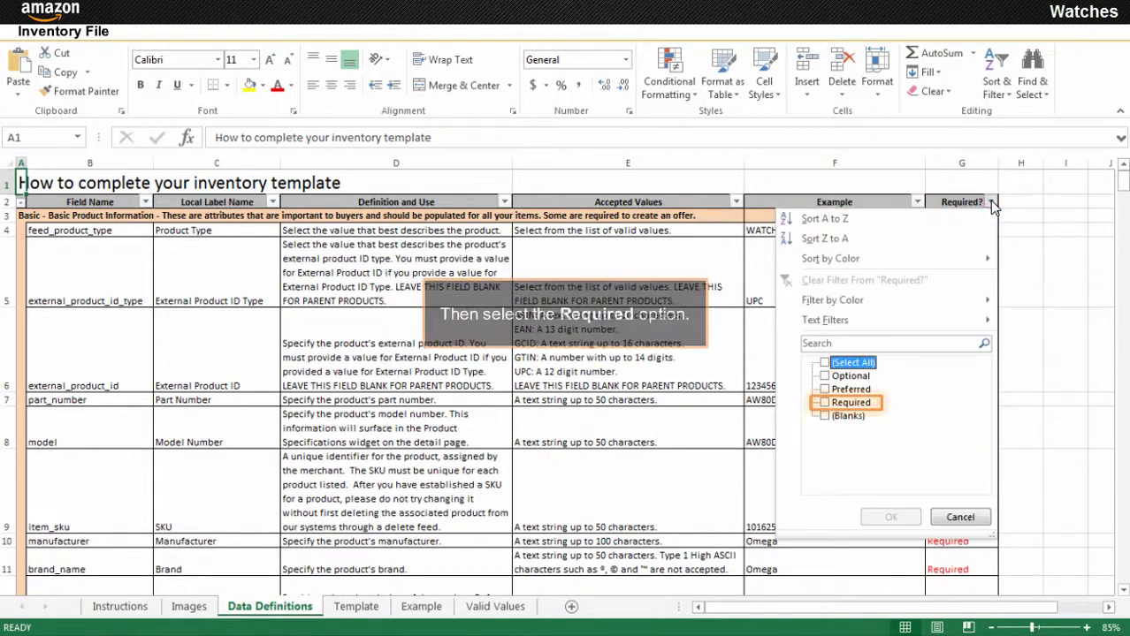
left_click(832, 406)
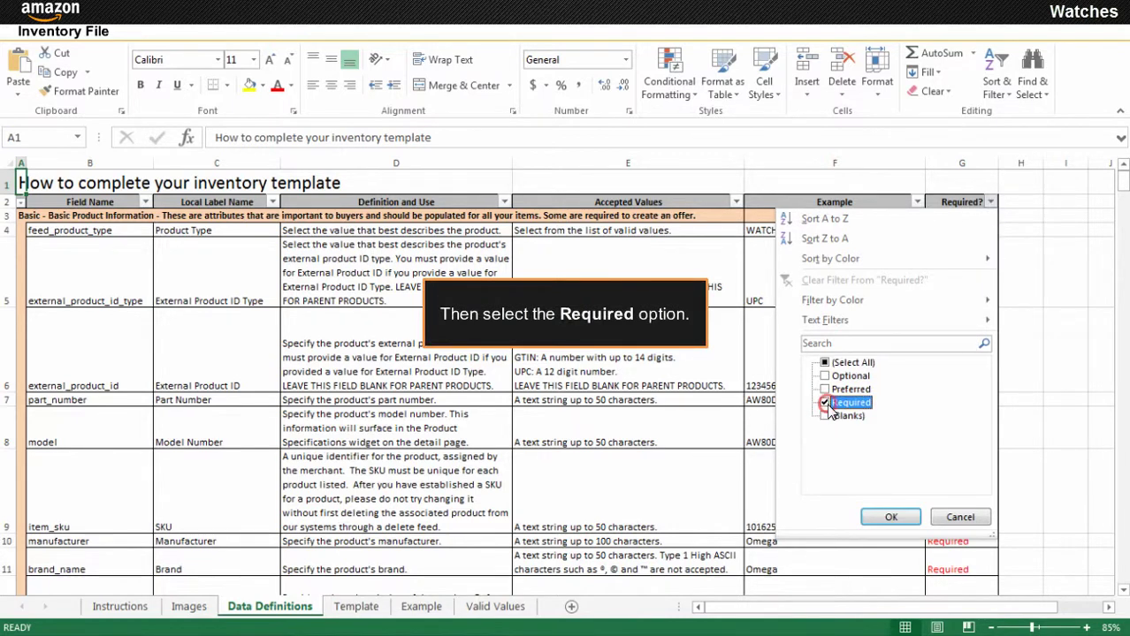
left_click(891, 521)
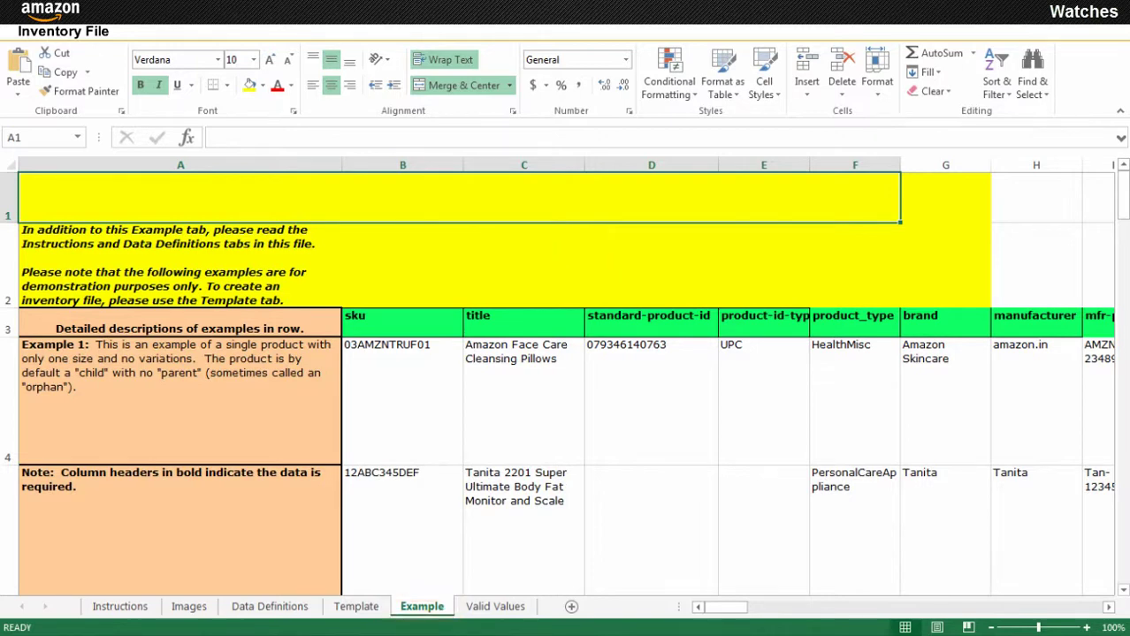
- Look over the Example sheet and open the Watches style guide from the Inventory File Templates page
scroll(565, 380, "down", 2)
scroll(565, 380, "down", 4)
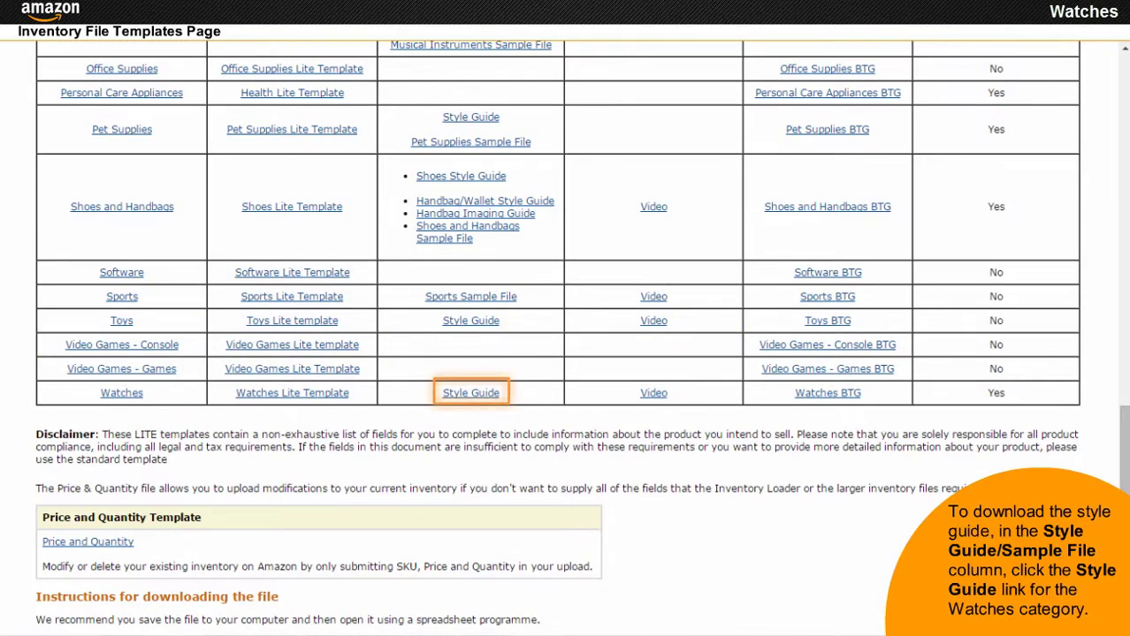
left_click(466, 394)
- Read through the Watches style guide, examining its contents list, product detail page section and product detail page feature table
scroll(566, 336, "down", 3)
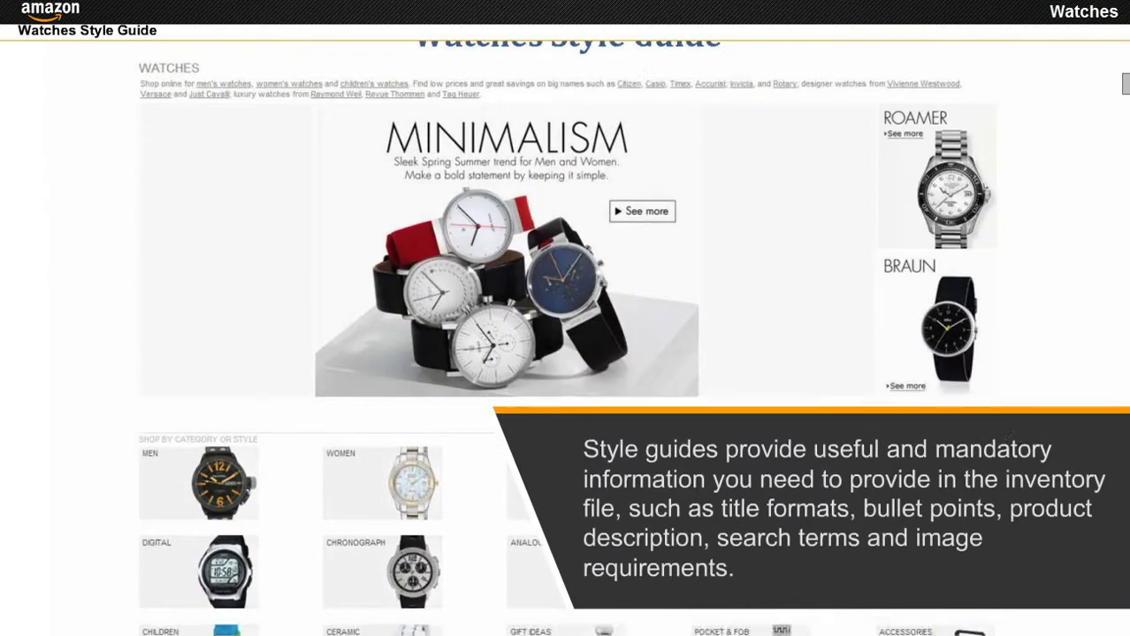
scroll(633, 339, "down", 10)
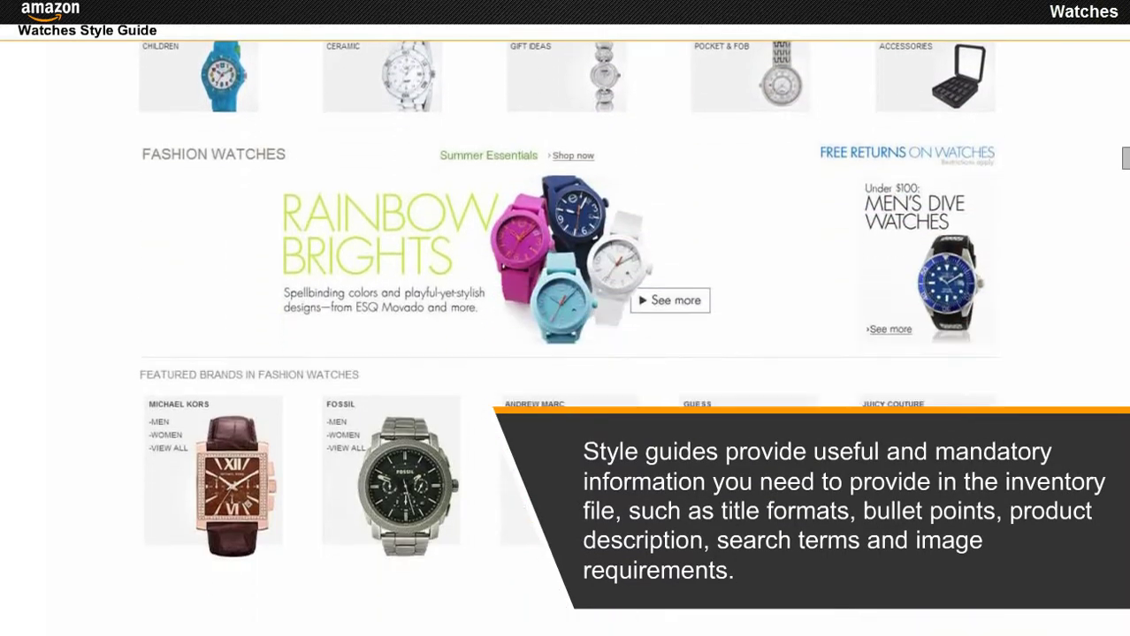
scroll(566, 336, "down", 11)
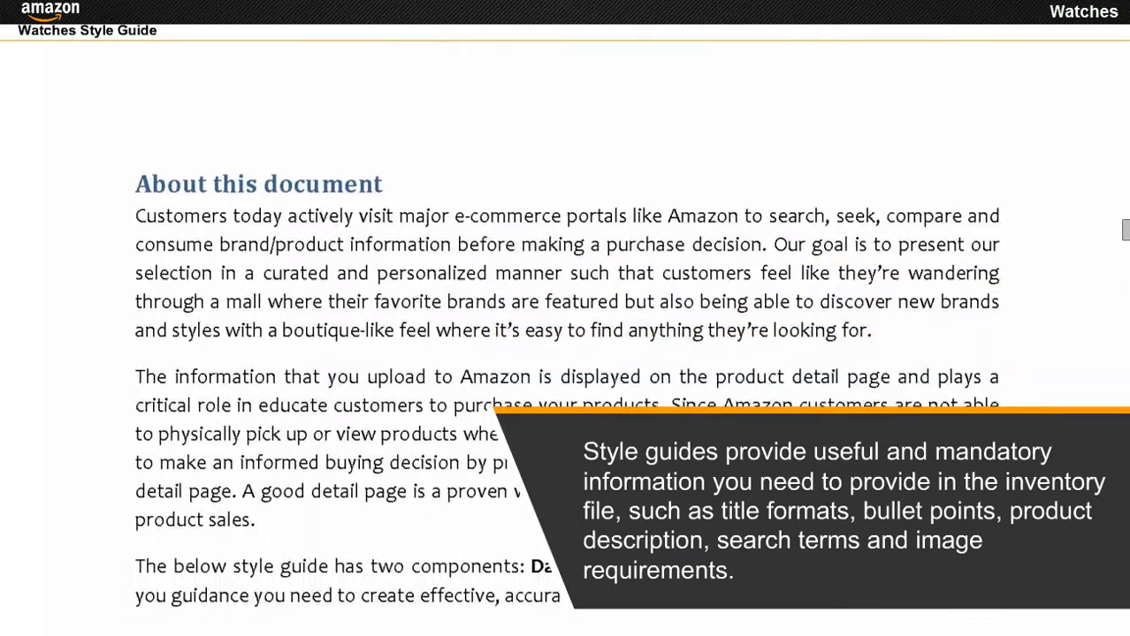
scroll(566, 336, "down", 10)
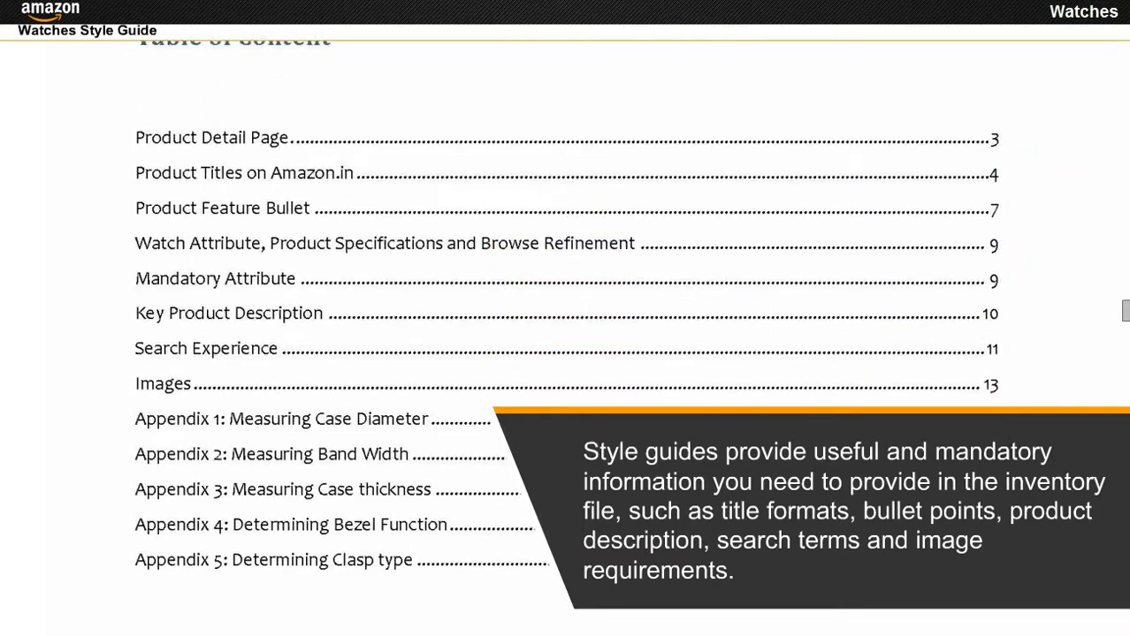
scroll(566, 336, "down", 10)
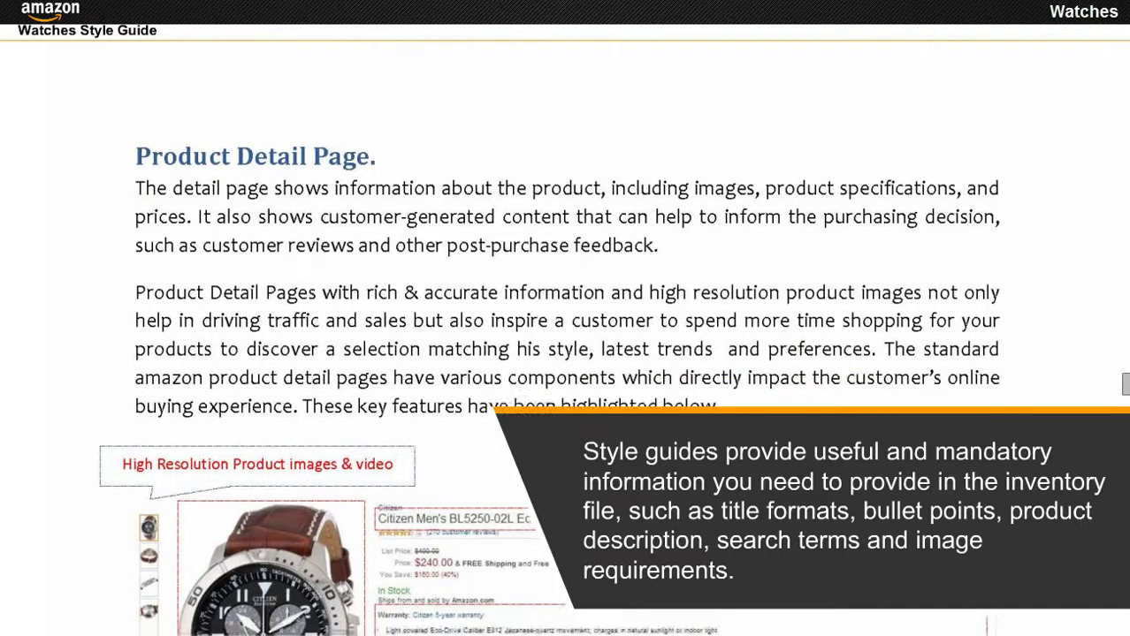
scroll(566, 336, "down", 10)
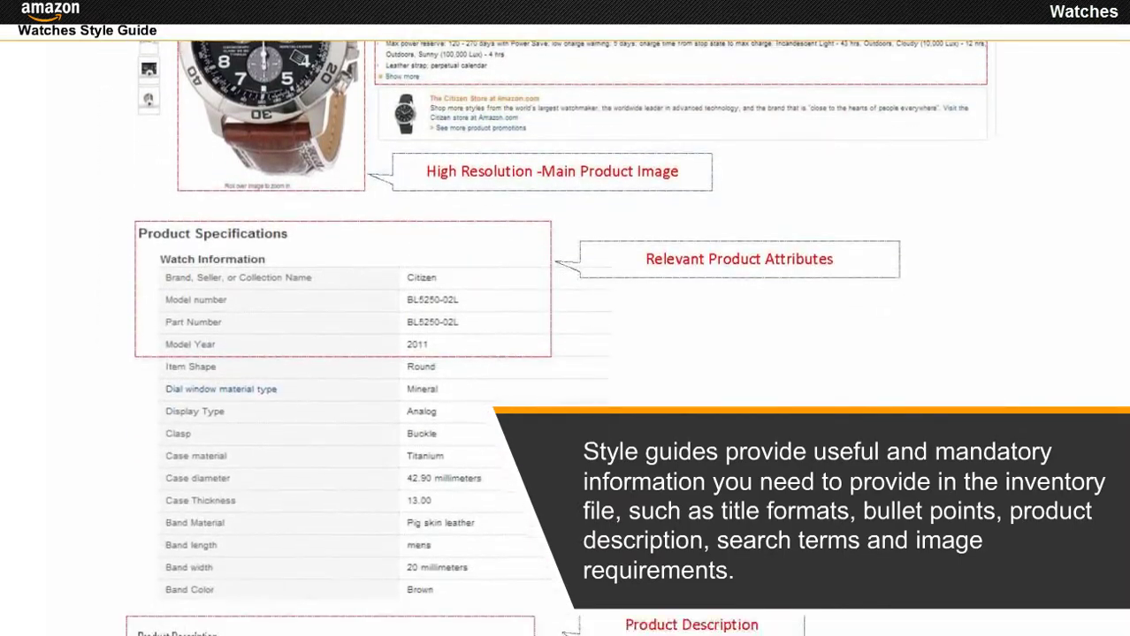
scroll(566, 336, "down", 10)
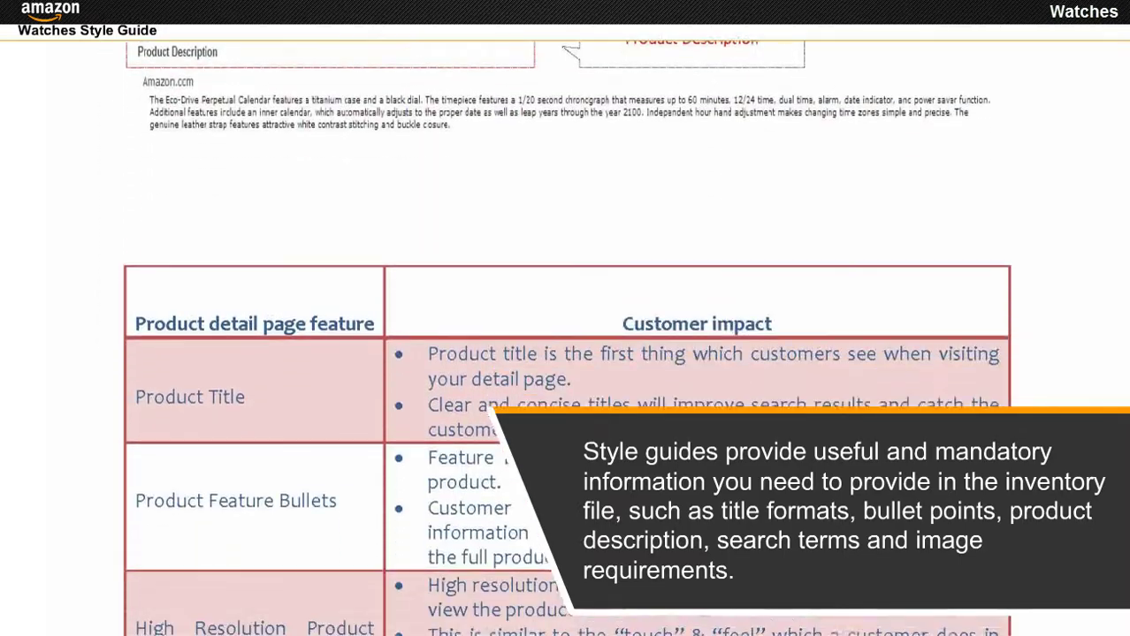
scroll(565, 336, "down", 5)
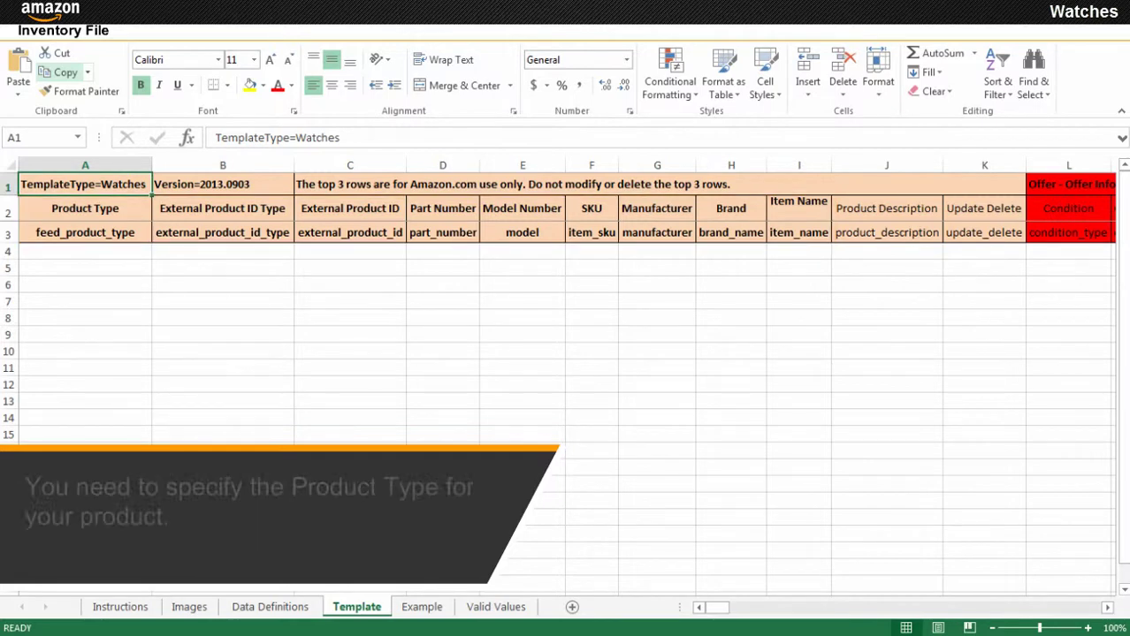
- Set the Product Type in row 4 of the Template sheet to watches
left_click(85, 253)
key("Down")
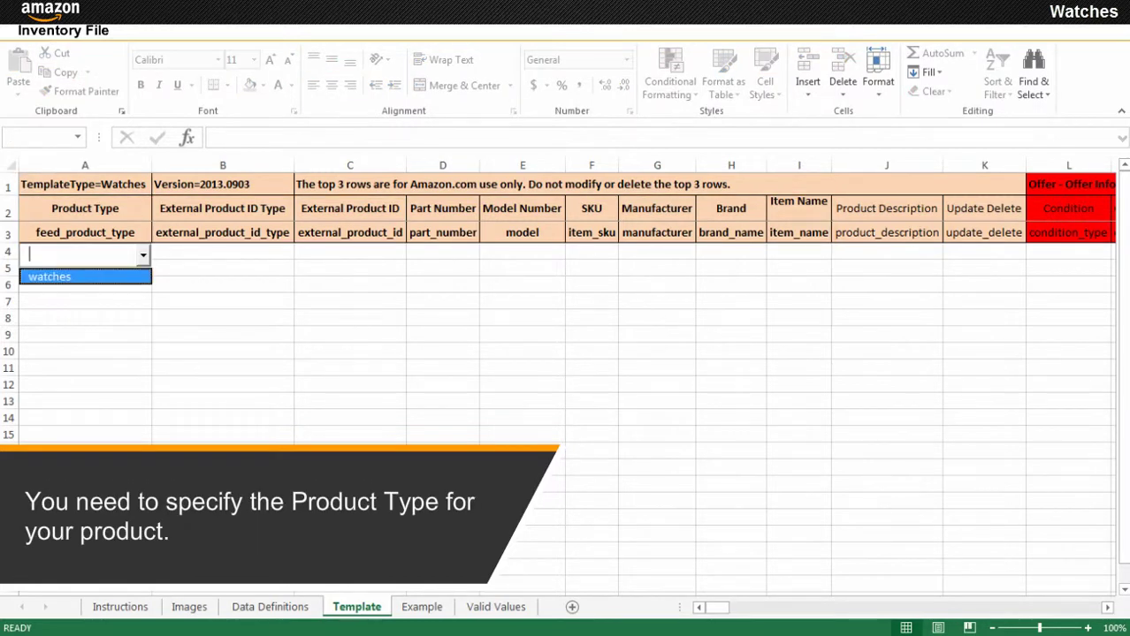
key("Return")
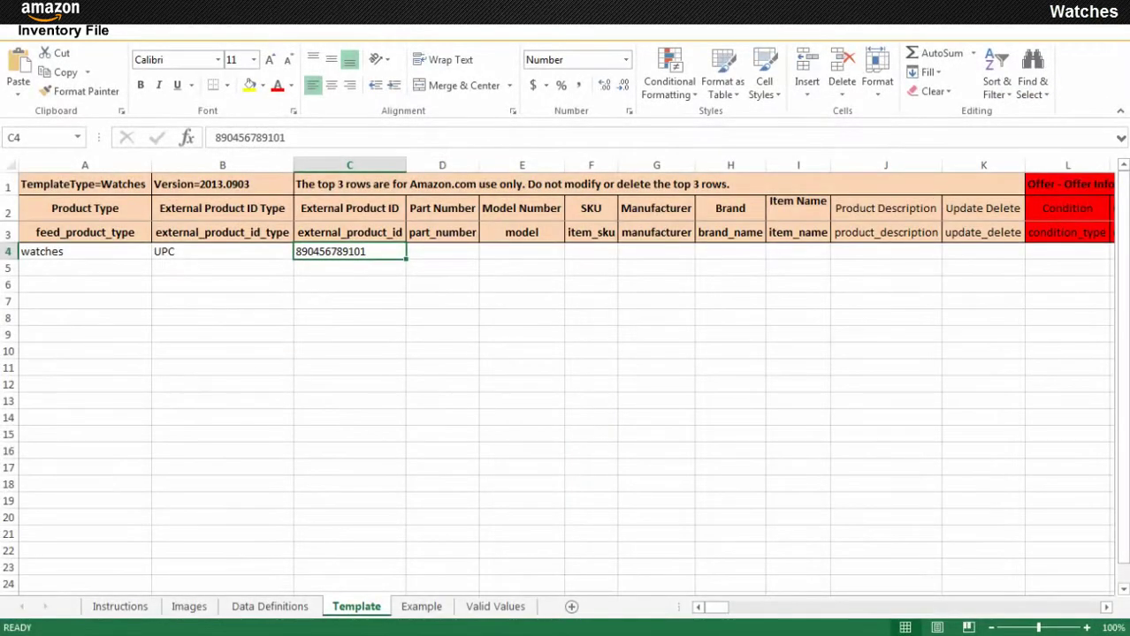
- Enter FS4656 as the Part Number in row 4 and select the adjacent Model Number cell
key("Tab")
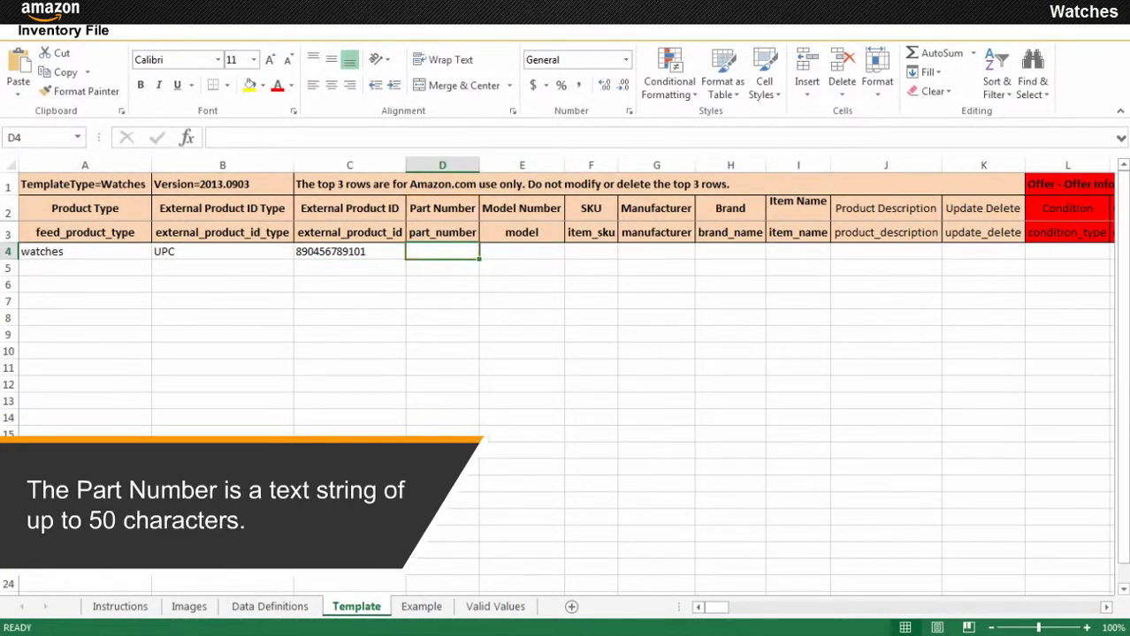
type("FS4656")
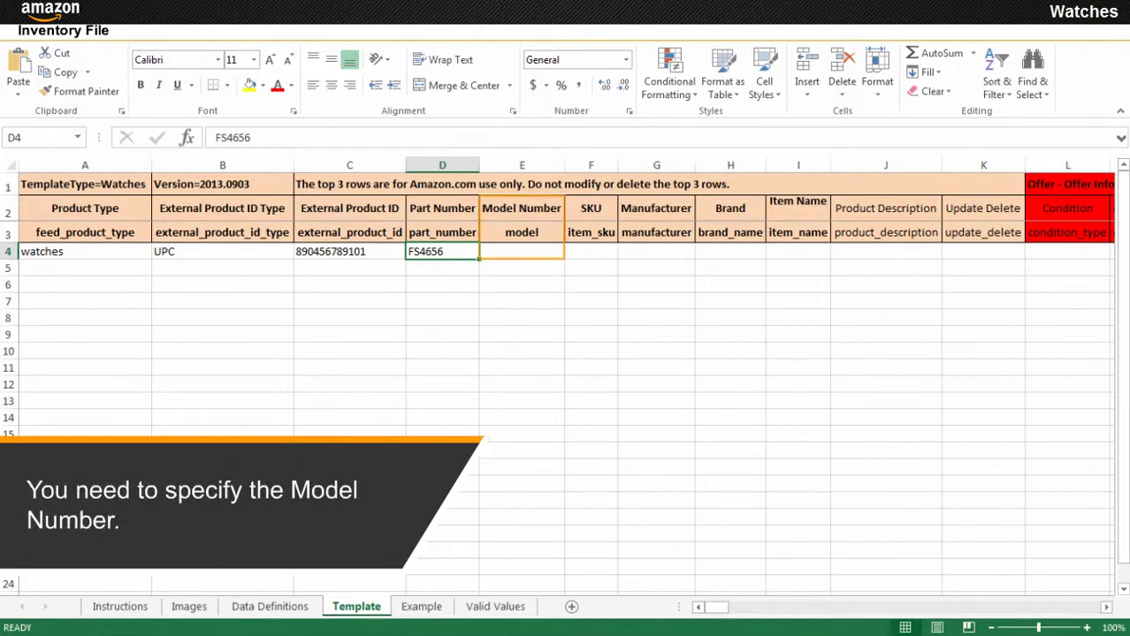
left_click(521, 251)
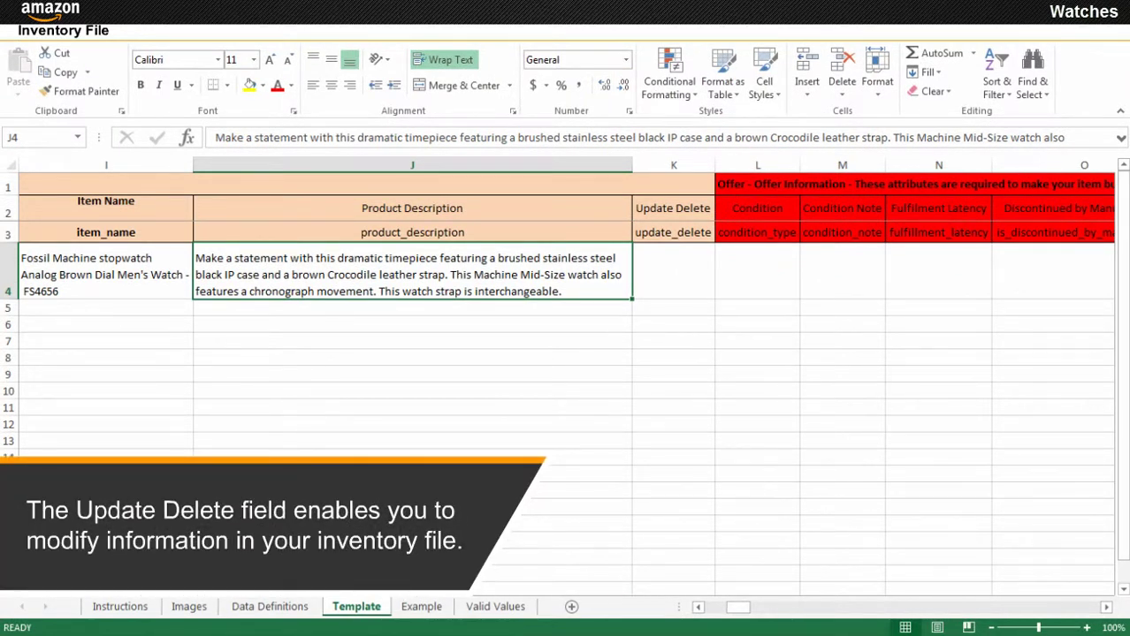
- Set the Update Delete field in row 4 to update and the Condition to New
left_click(673, 269)
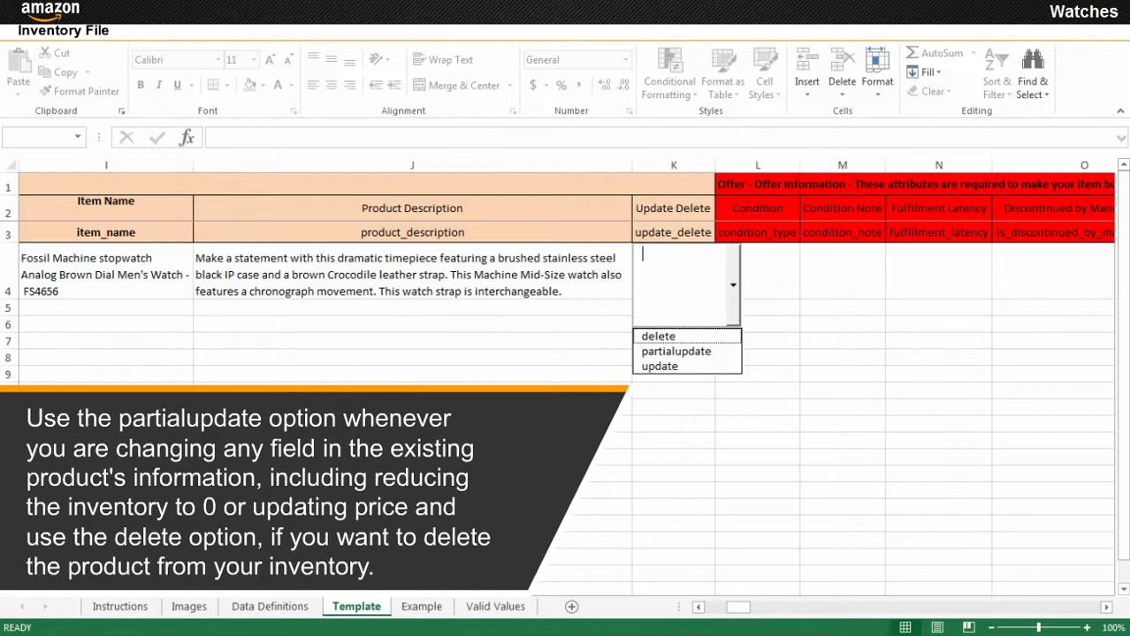
key("Down")
key("Down")
key("Return")
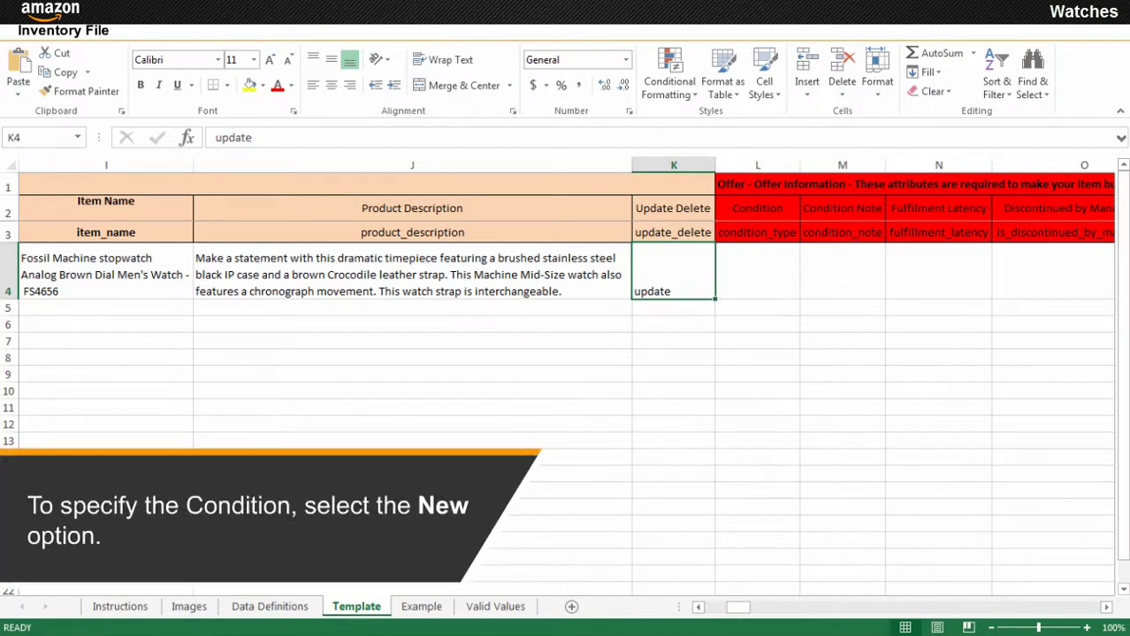
left_click(757, 283)
left_click(733, 332)
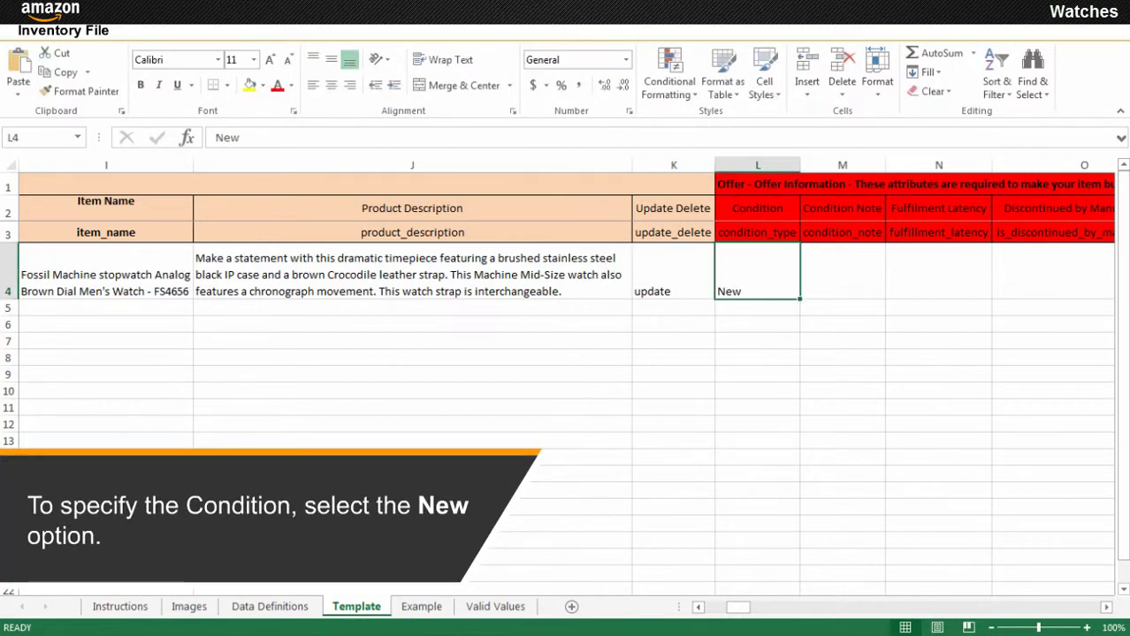
- Set both the Item Package Quantity and the Number of Items in row 4 to 1
left_click(83, 274)
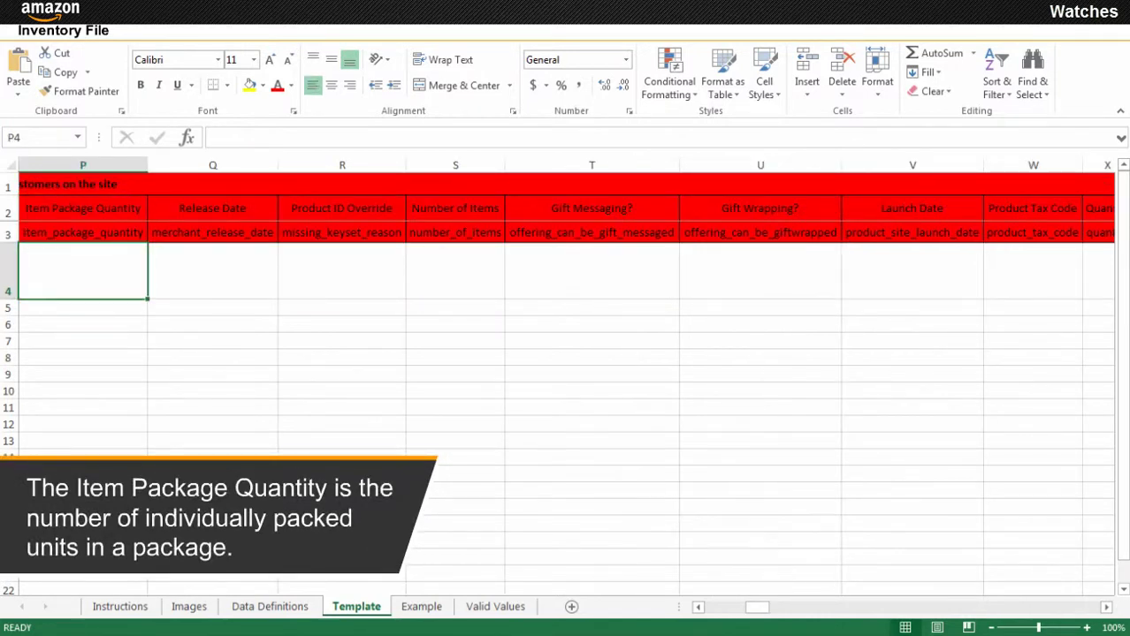
type("1")
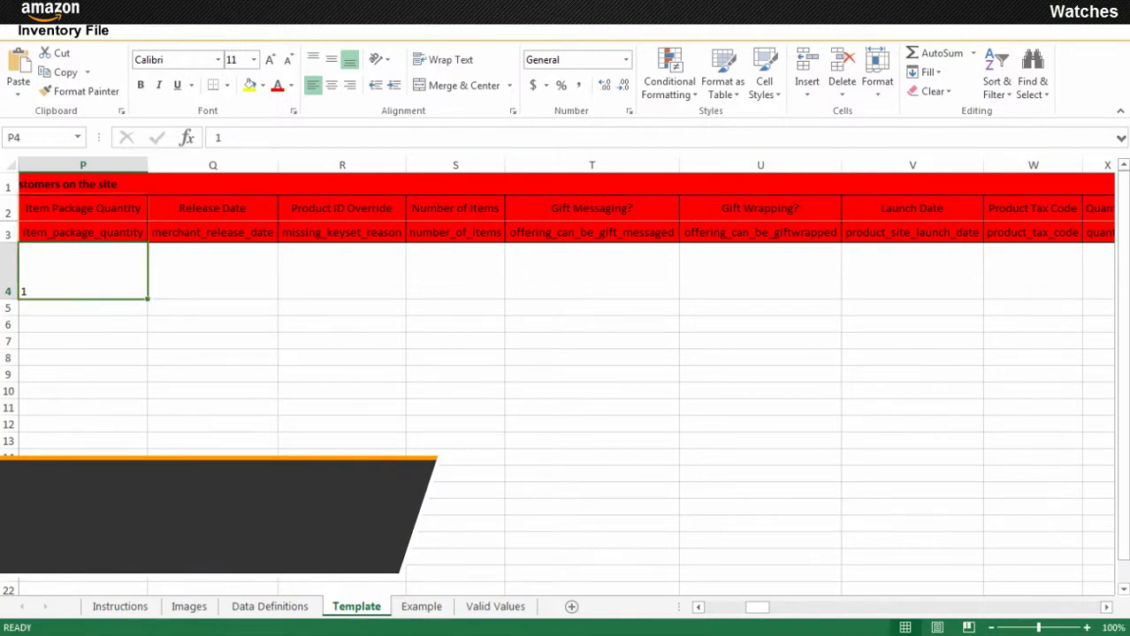
left_click(455, 270)
type("1")
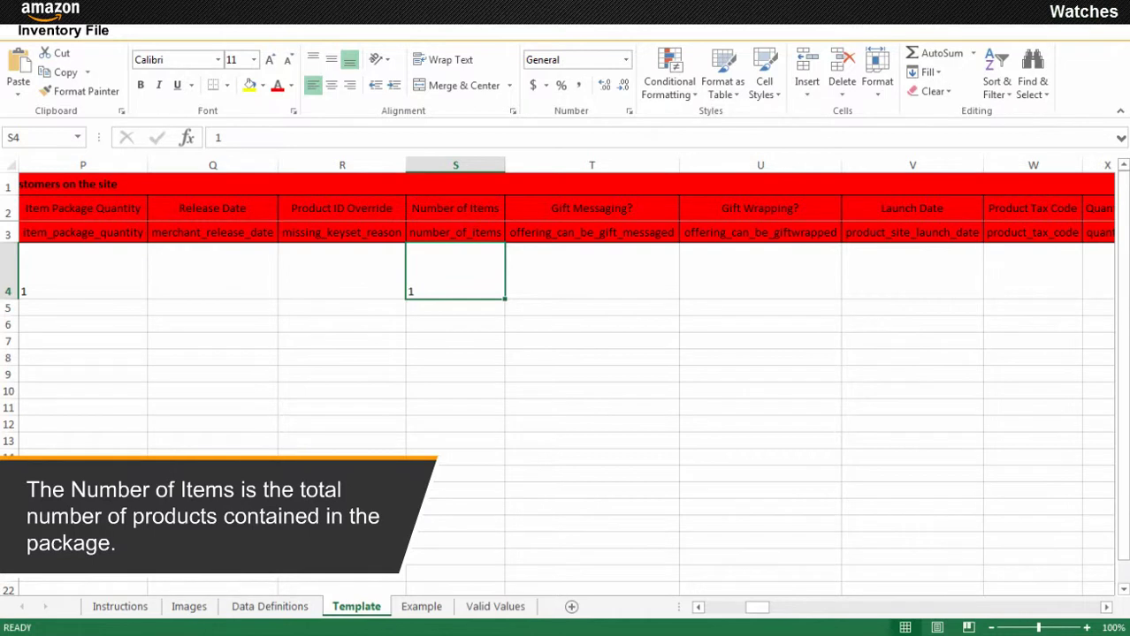
- Enter 100 as the Quantity and 9017 as the Standard Price in row 4, and select the Item Weight cell
left_click(142, 270)
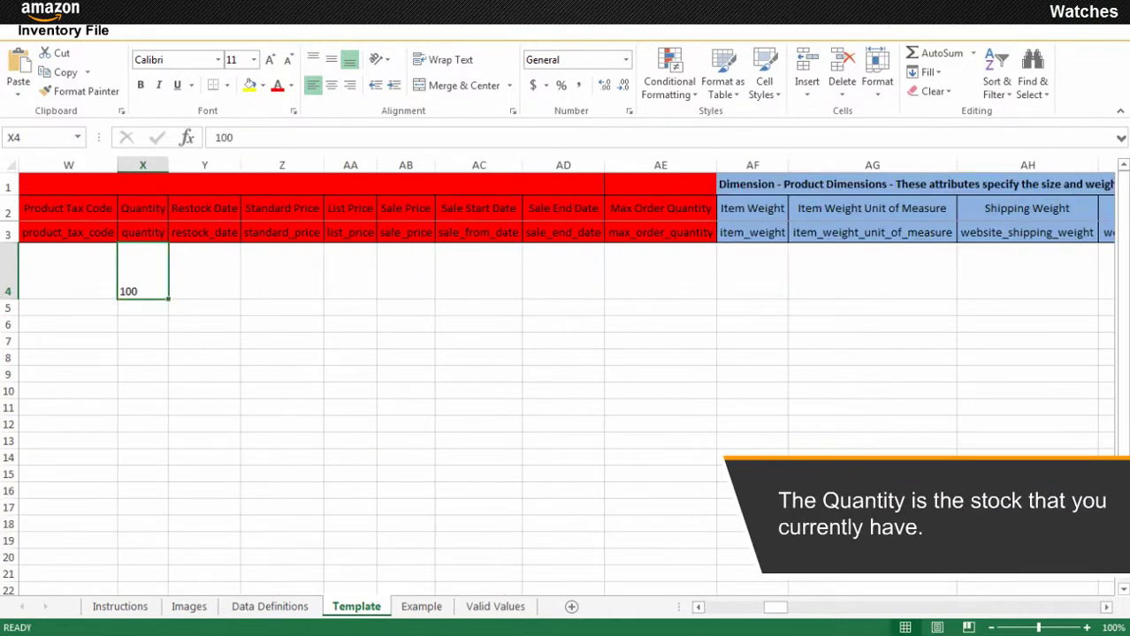
left_click(282, 271)
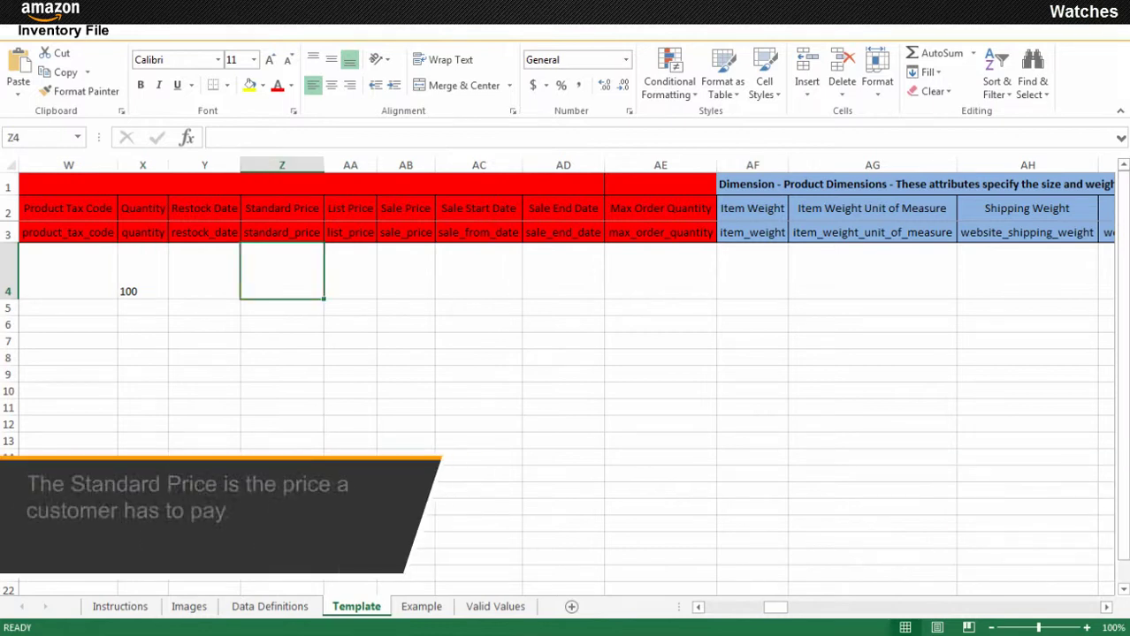
type("9017")
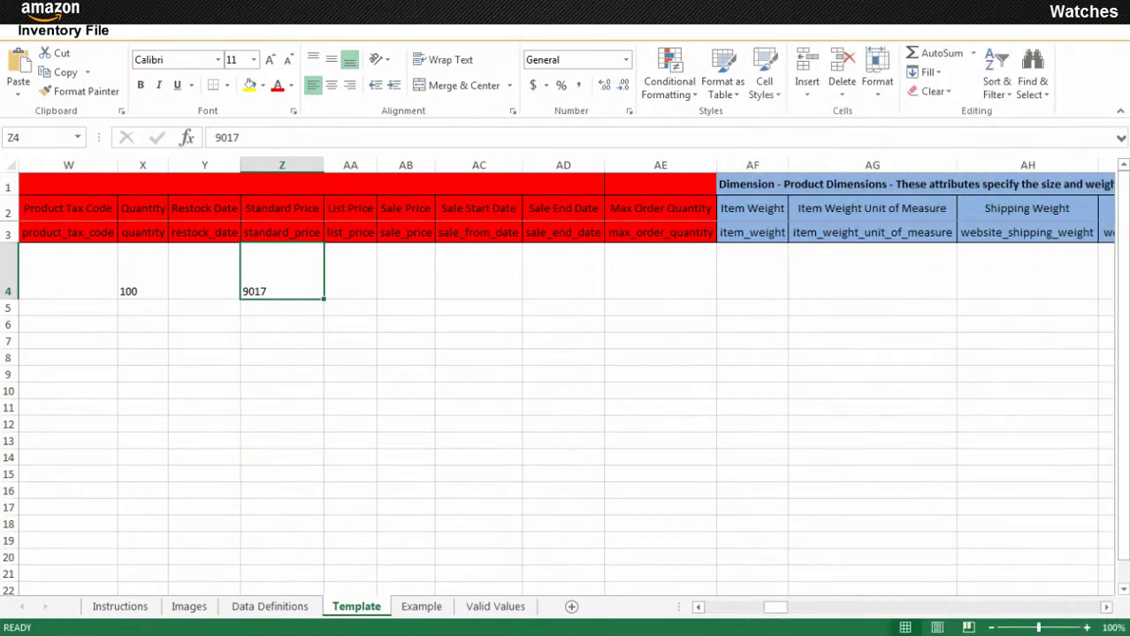
left_click(752, 270)
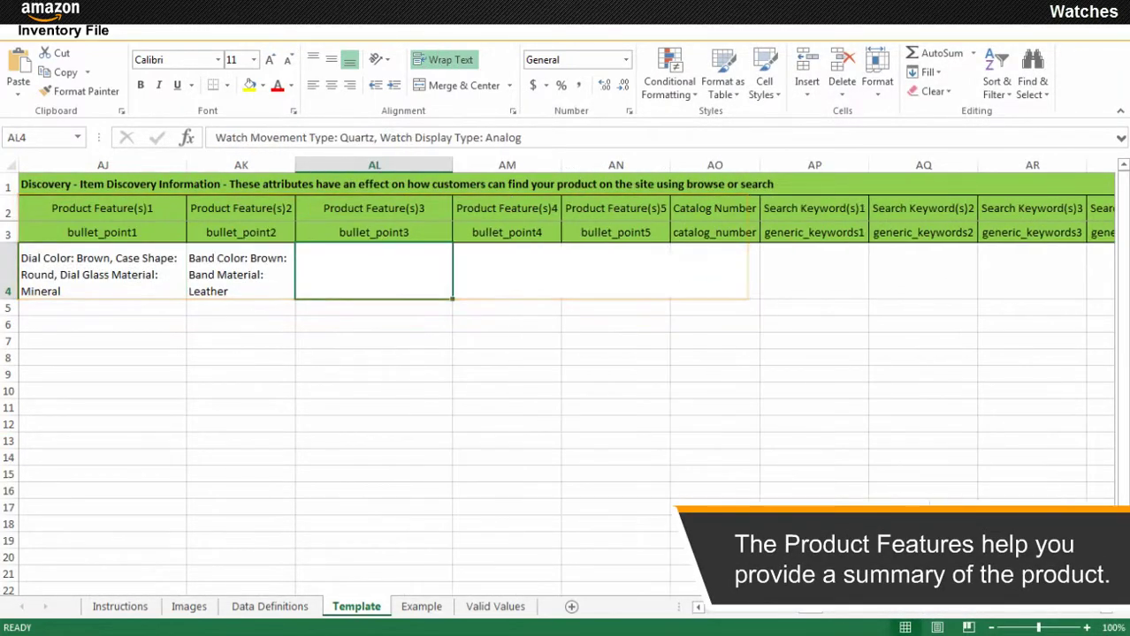
- Enter "Water Resistance Depth: 30 meters, Buckle Clasp" as the fifth Product Feature and "Analog men's watch" as Search Keyword(s)1 in row 4
left_click(692, 274)
type("Water Resistance Depth: 30 meters, Buckle Clasp")
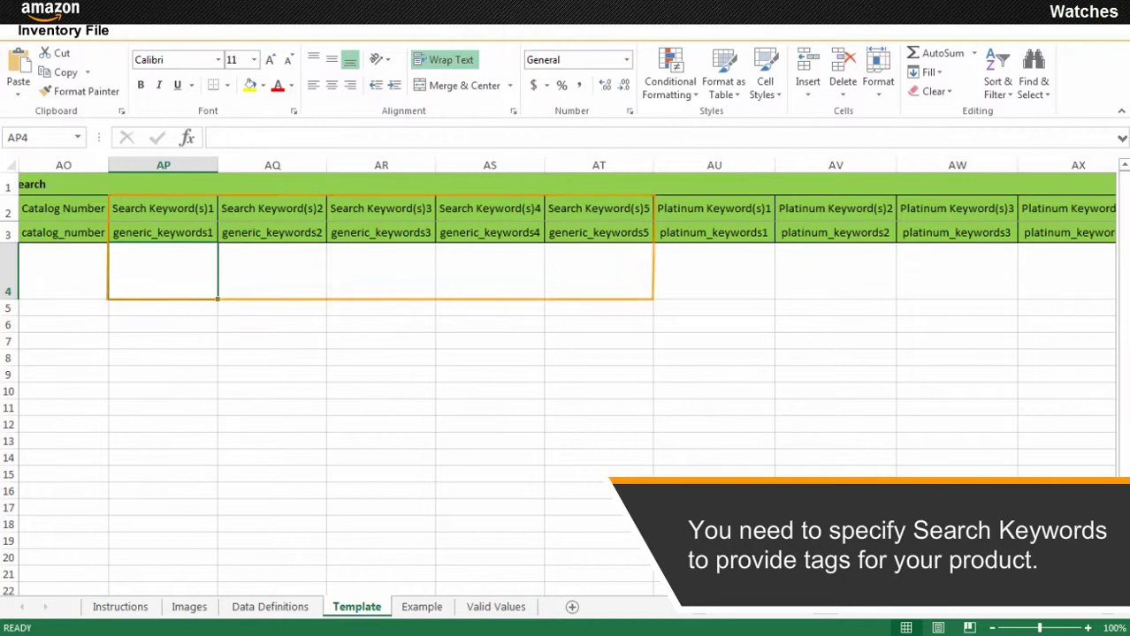
type("Analog men's watch")
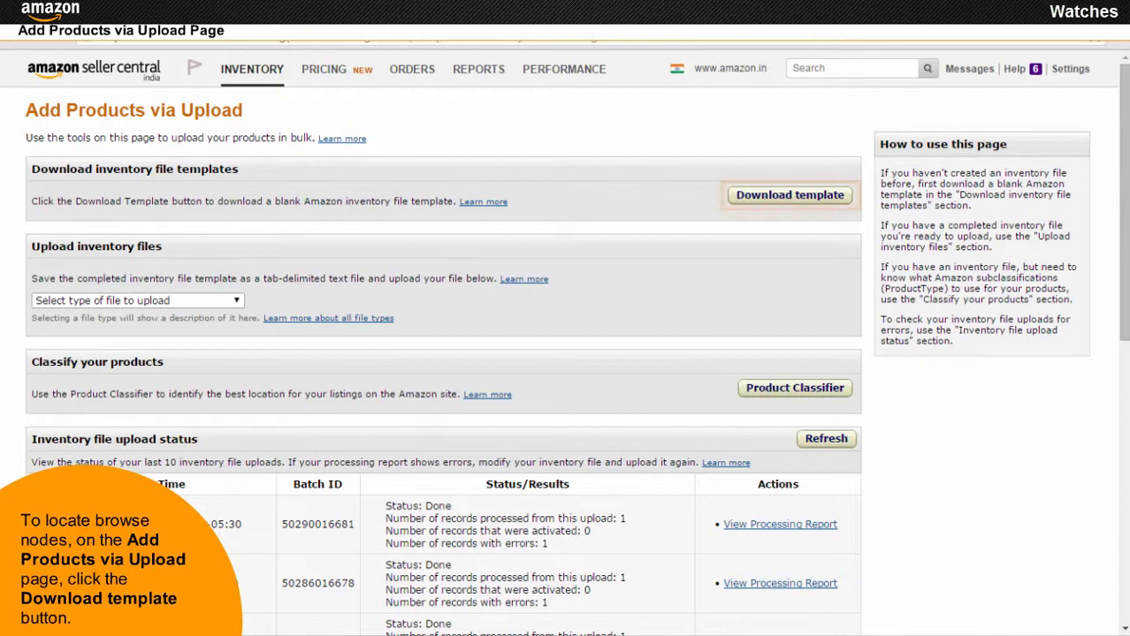
- Open the Inventory File Templates page from Seller Central in a maximized window and download the Watches BTG browse tree guide
left_click(795, 203)
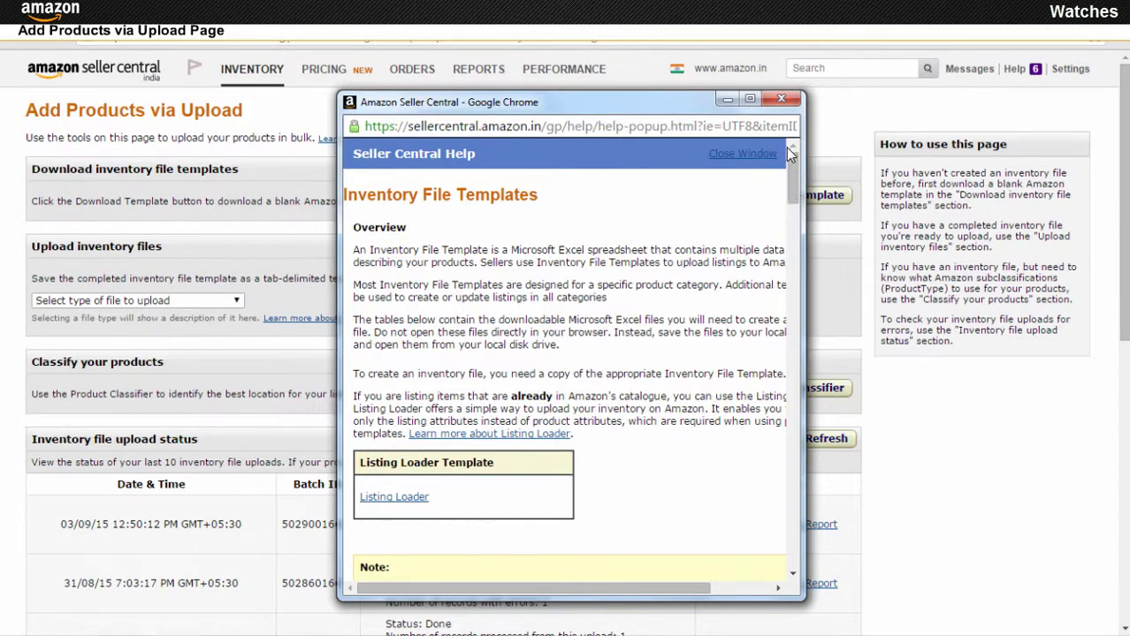
left_click(749, 99)
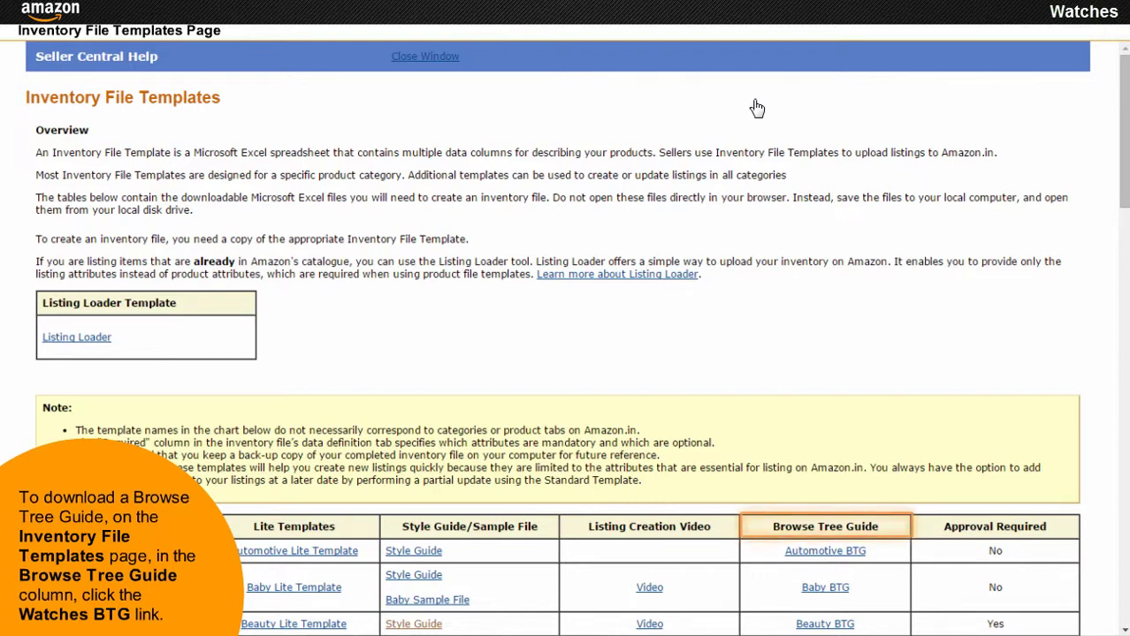
scroll(758, 108, "down", 15)
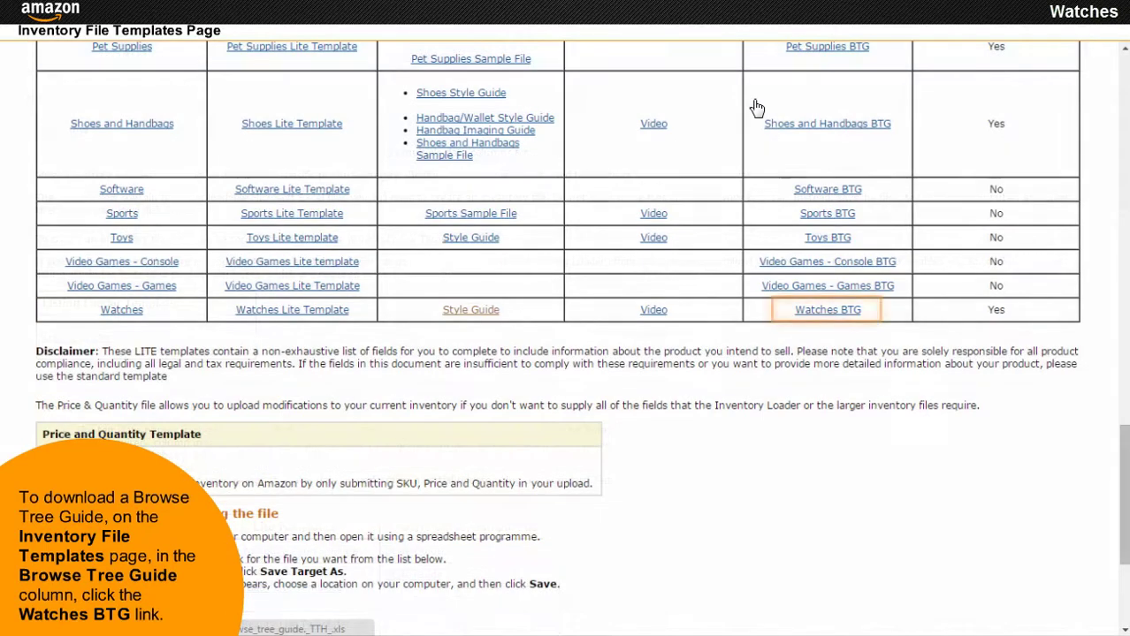
left_click(823, 317)
scroll(822, 320, "down", 5)
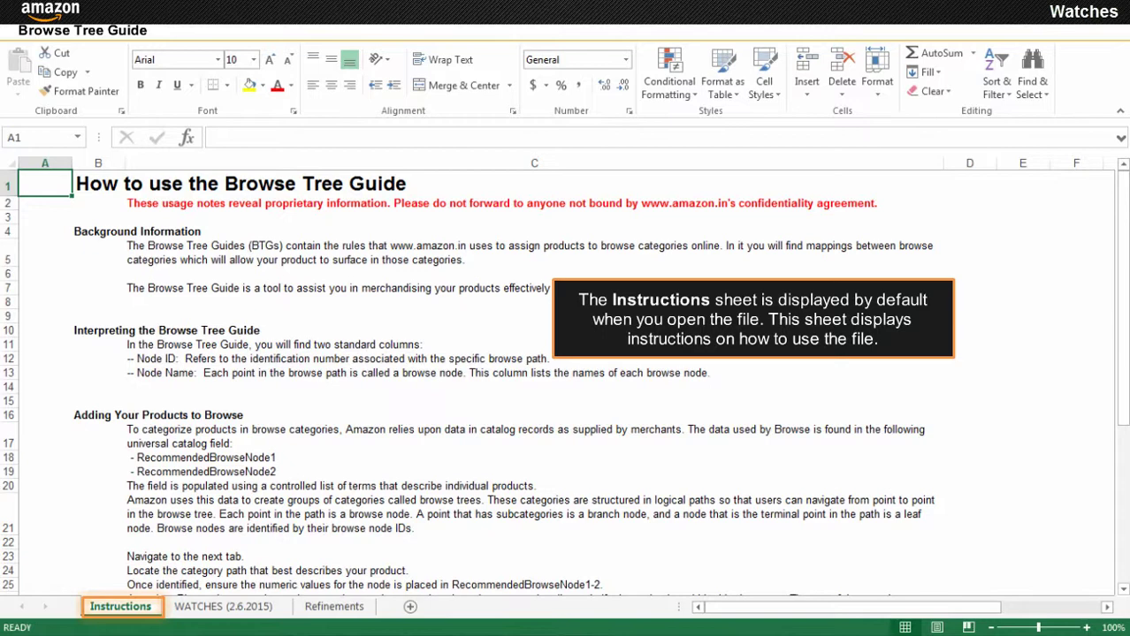
- Filter the WATCHES (2.6.2015) sheet's Node Path by Watches and copy the Watches/Men node ID into row 4's Recommended Browse Node(s)1 in the inventory file
key("ctrl+Page_Down")
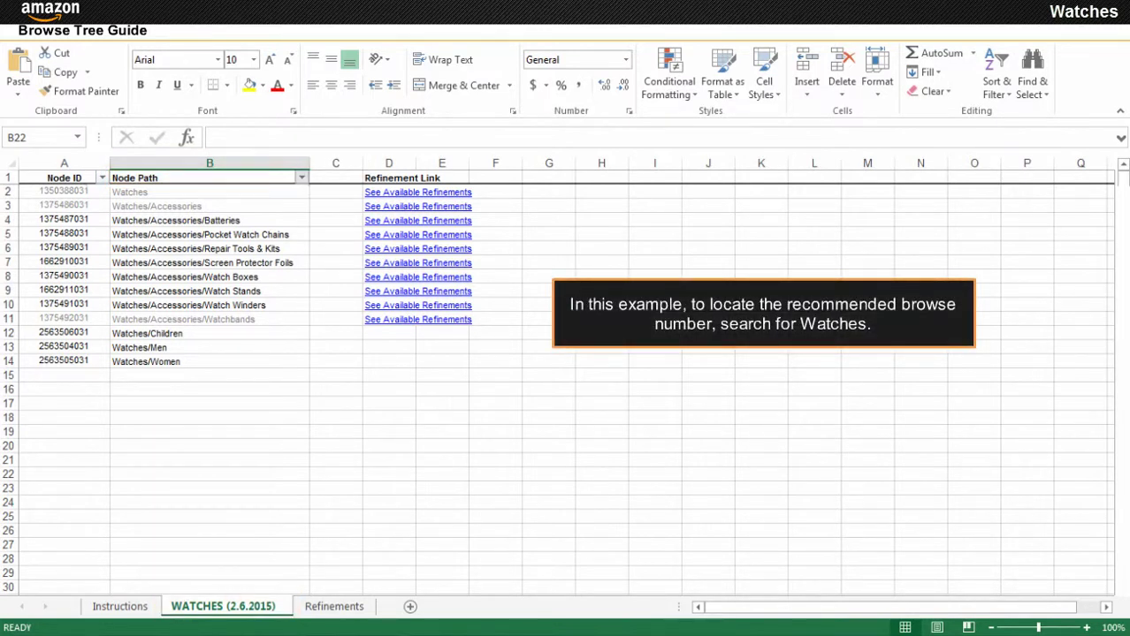
left_click(302, 177)
type("Watches")
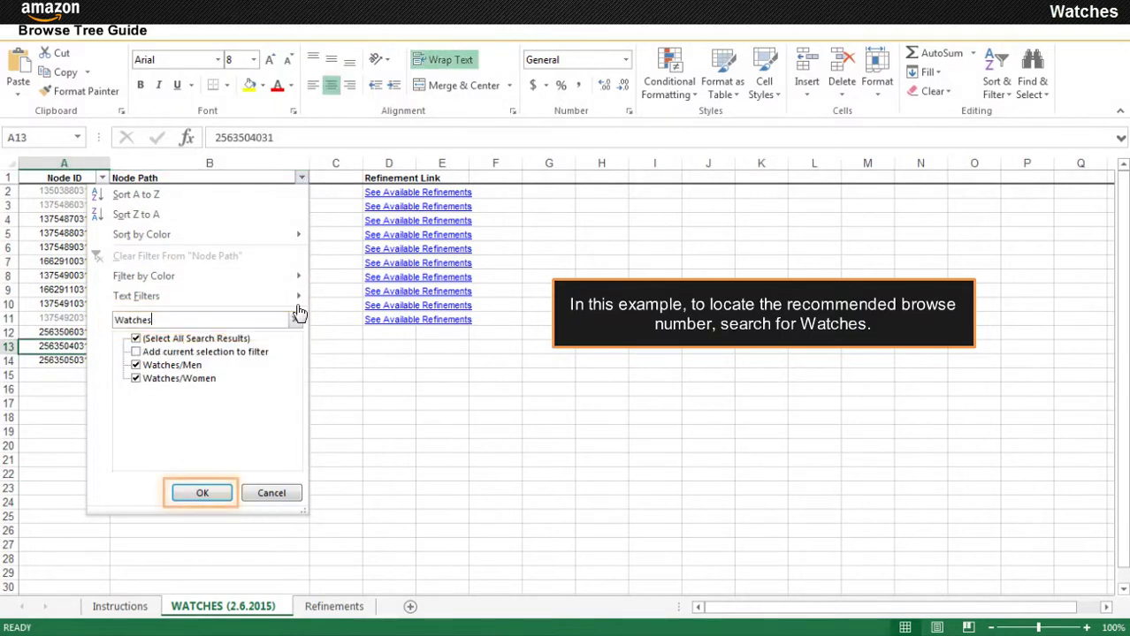
left_click(202, 493)
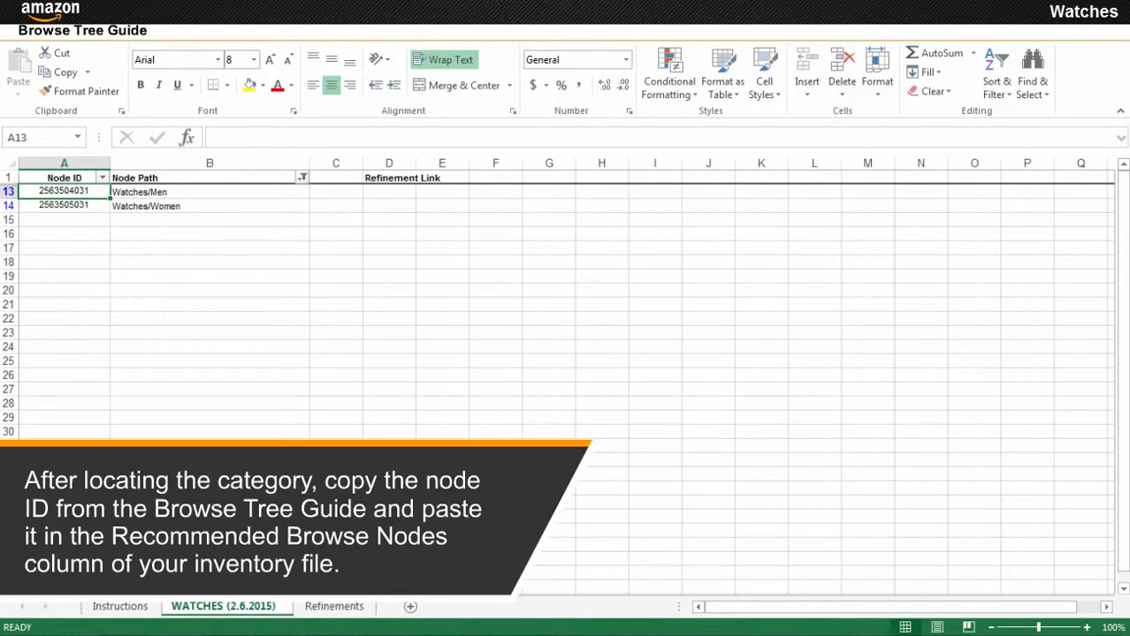
key("ctrl+c")
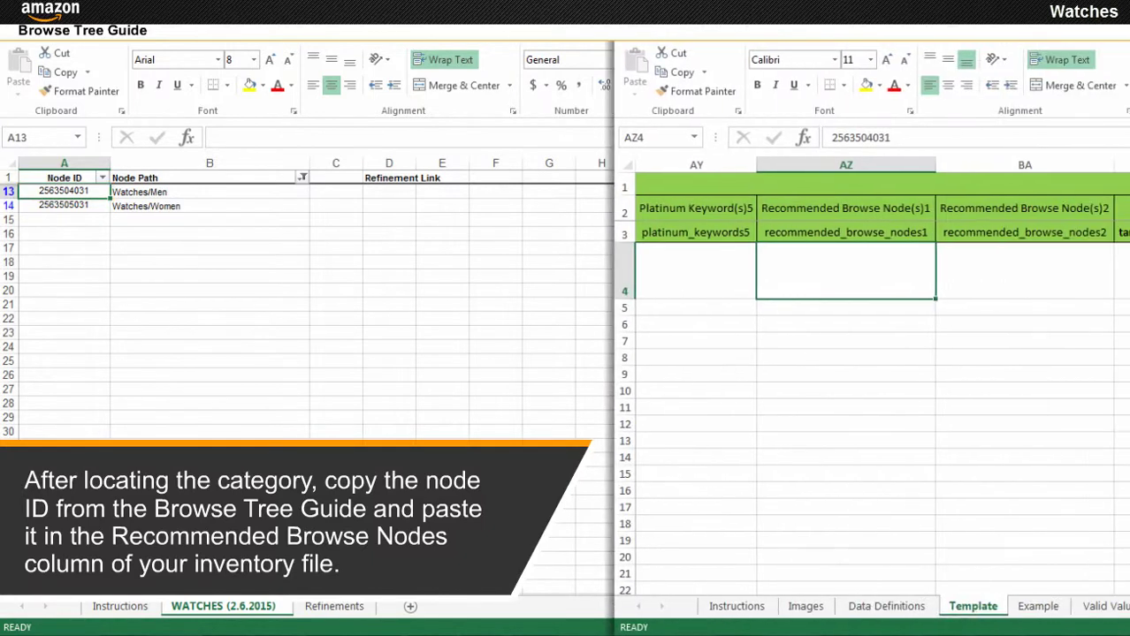
key("ctrl+v")
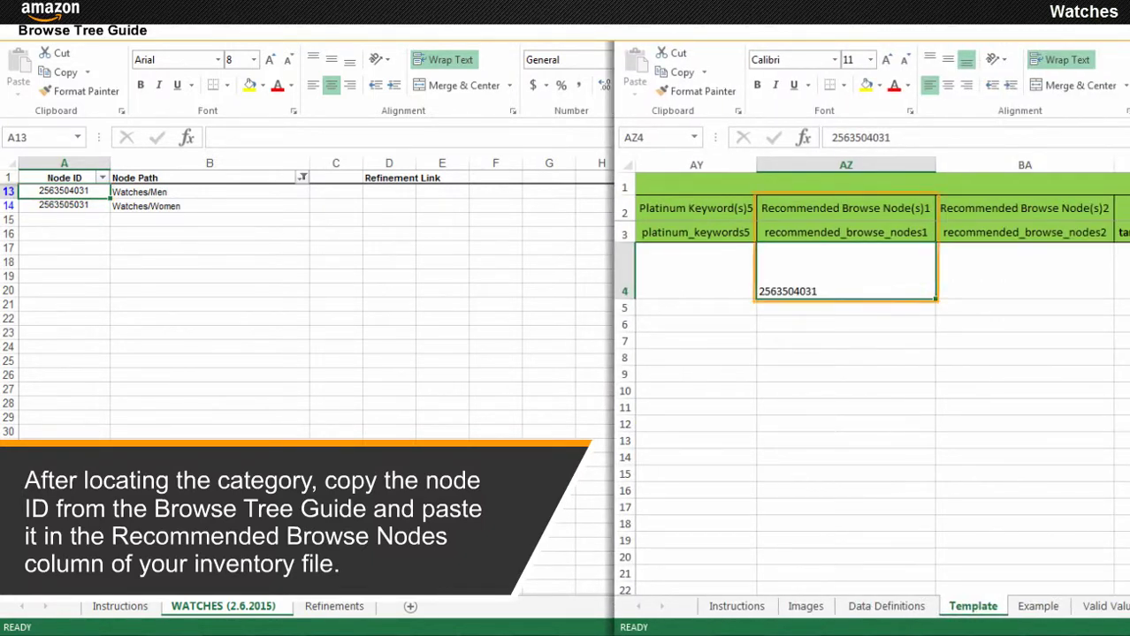
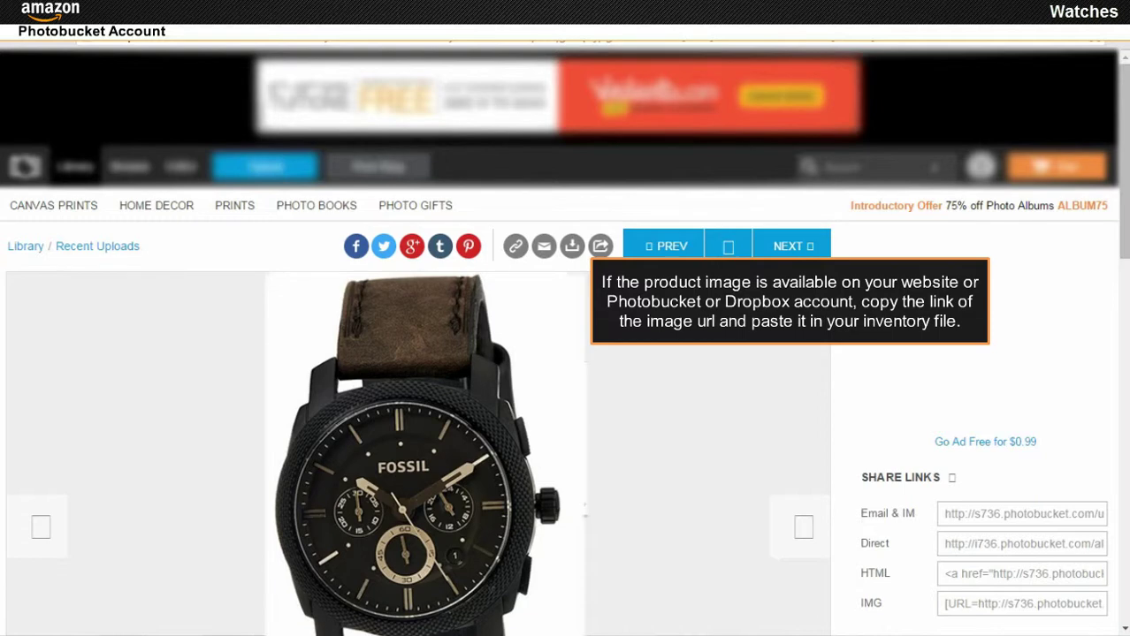
- Copy the image URL of the Fossil watch photo in the Photobucket account
right_click(402, 360)
left_click(473, 396)
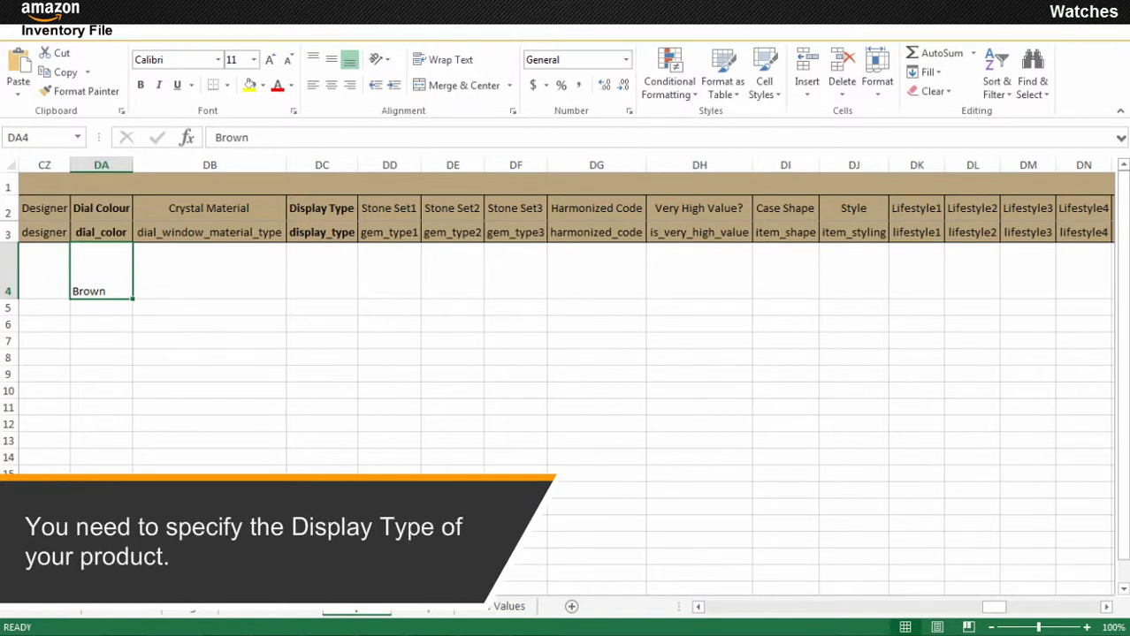
- Set the Display Type to Analogue and the Movement Type to Automatic in row 4 of the Template sheet
left_click(321, 274)
key("alt+Down")
key("Down")
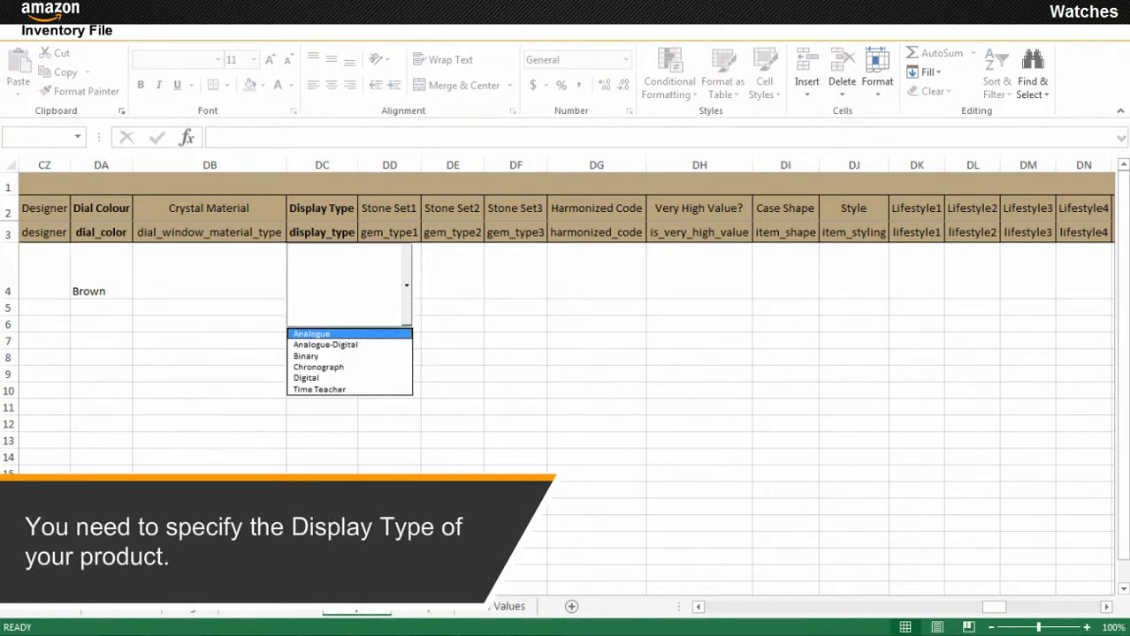
key("Return")
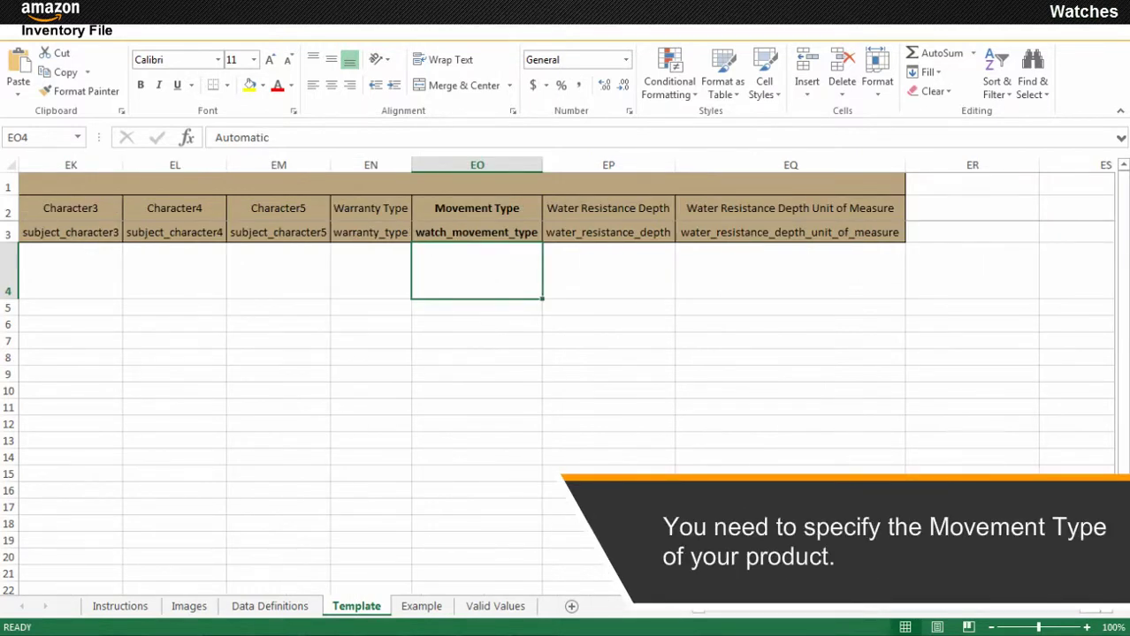
key("alt+Down")
key("Down")
key("Return")
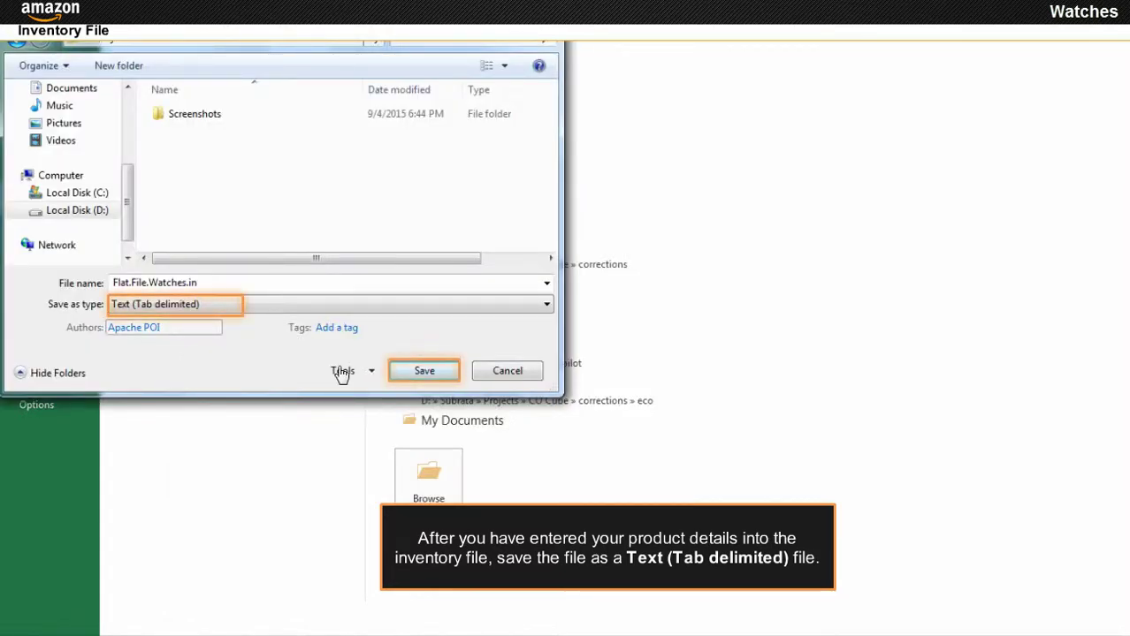
- Save the completed inventory file as Flat.File.Watches.in in the Text (Tab delimited) format
left_click(425, 371)
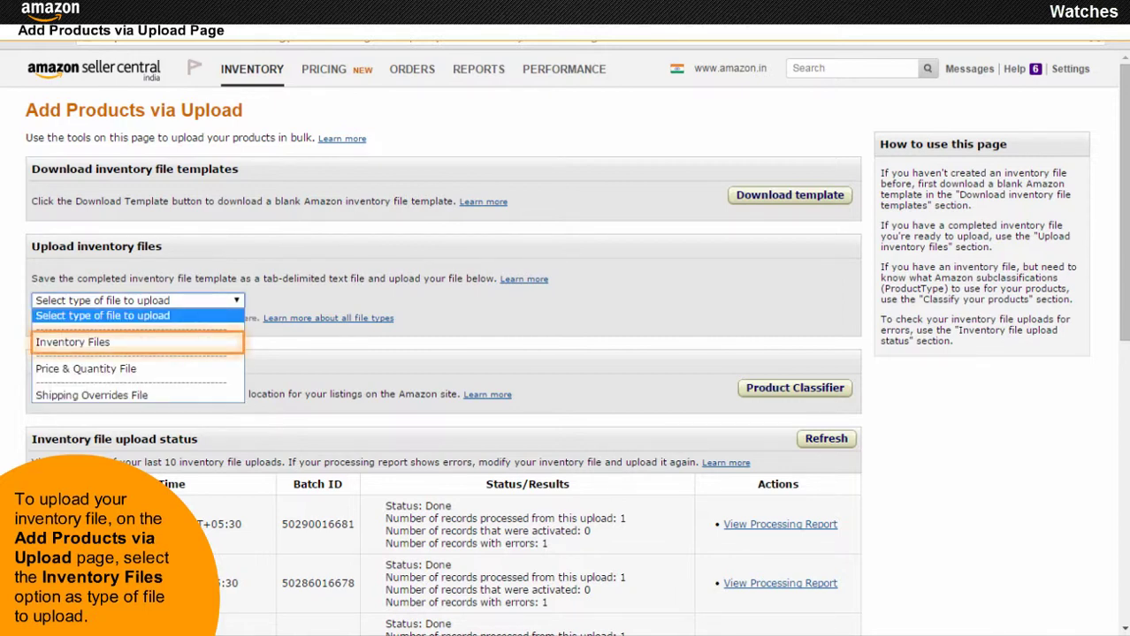
- Upload Flat.File.Watches.in.txt as an Inventory Files type on Seller Central's Add Products via Upload page
left_click(115, 342)
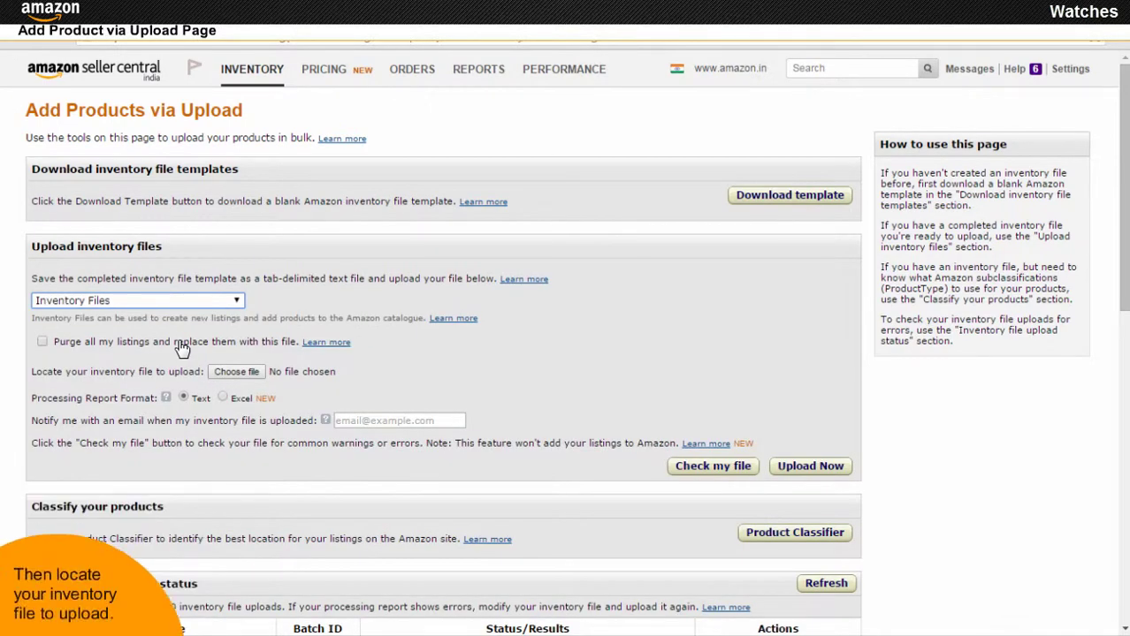
left_click(236, 372)
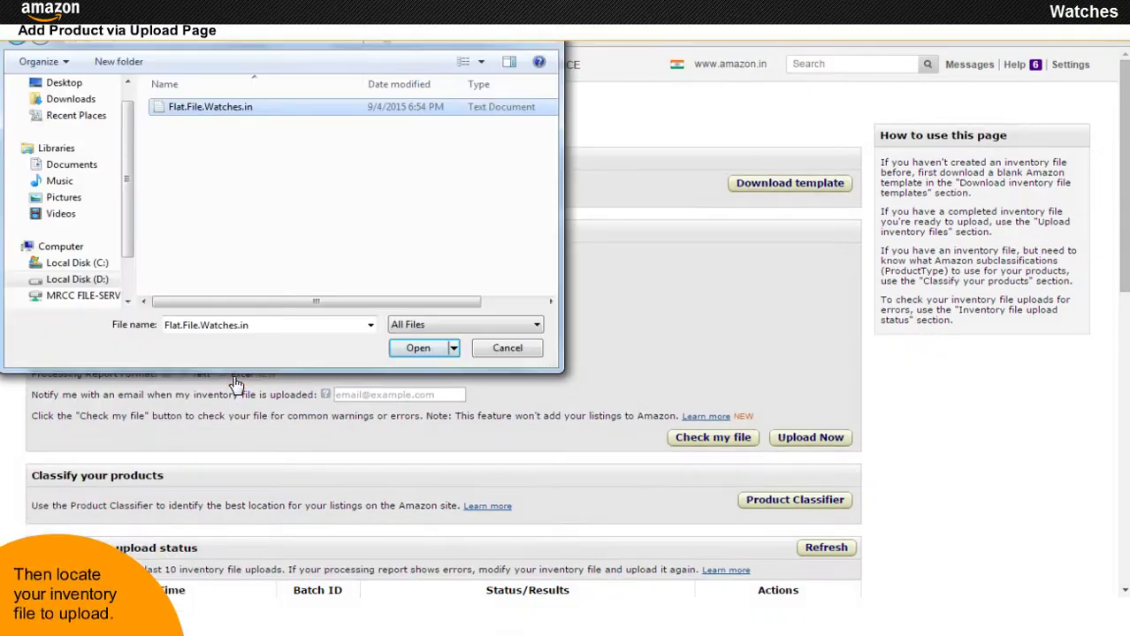
left_click(418, 348)
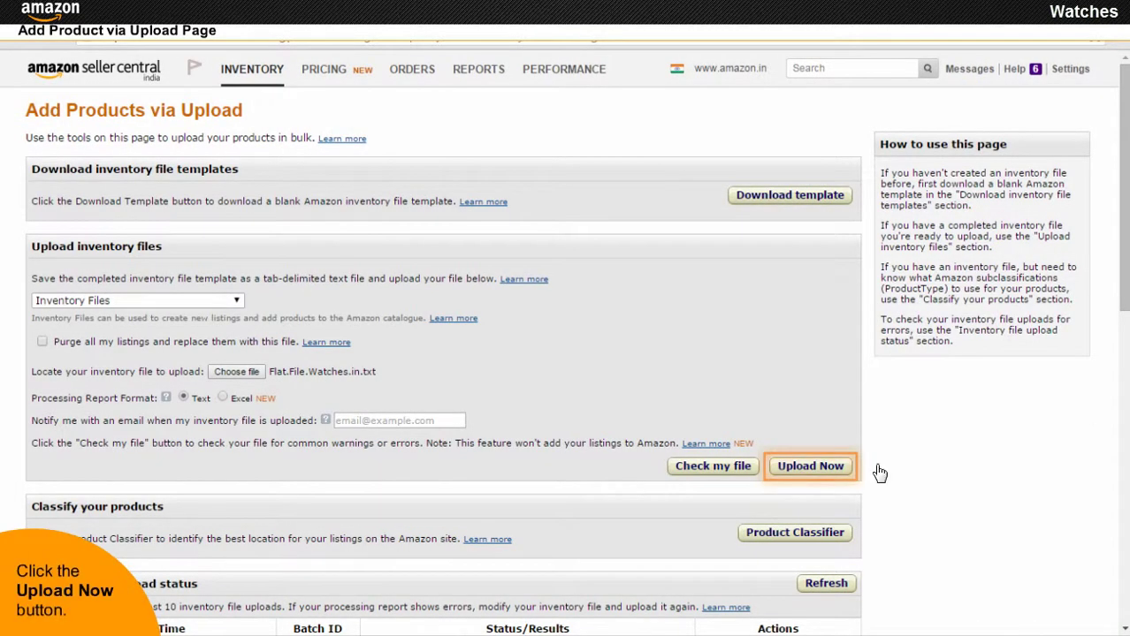
left_click(810, 468)
scroll(810, 473, "down", 5)
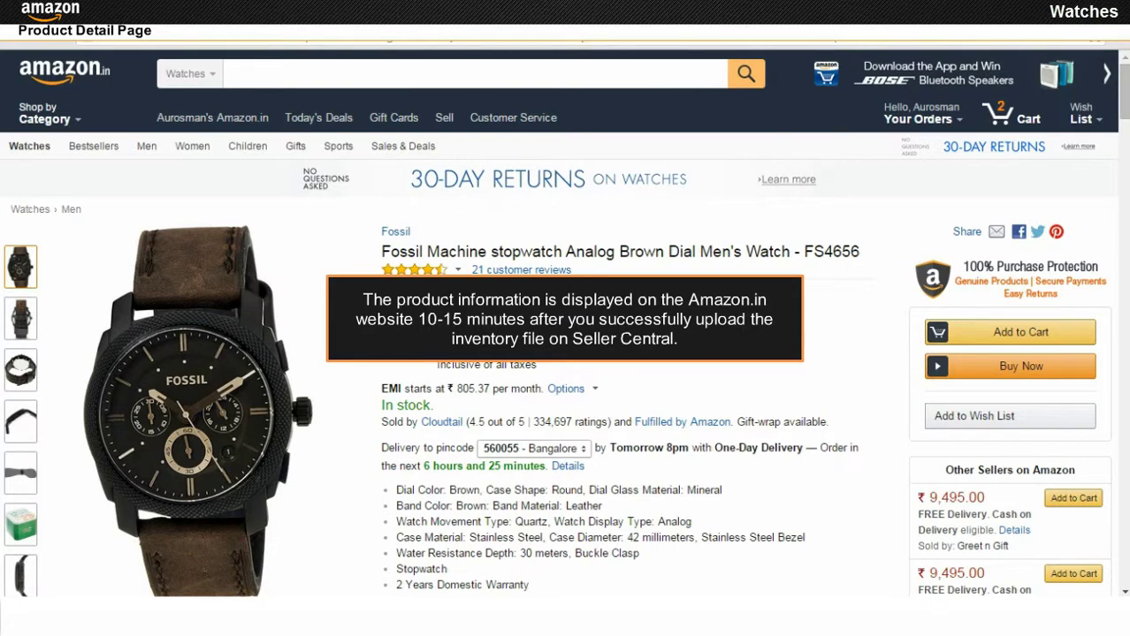
- Review the uploaded watch's product detail page on Amazon.in, including its specifications, description, product details and customer reviews
scroll(566, 353, "down", 10)
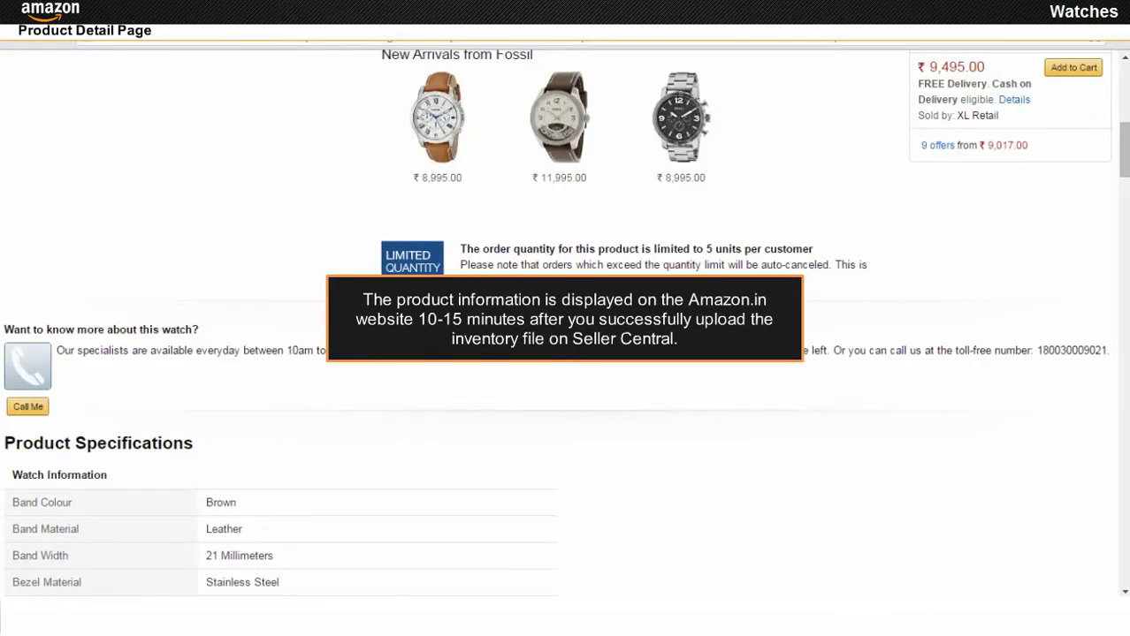
scroll(566, 354, "down", 6)
scroll(389, 358, "down", 5)
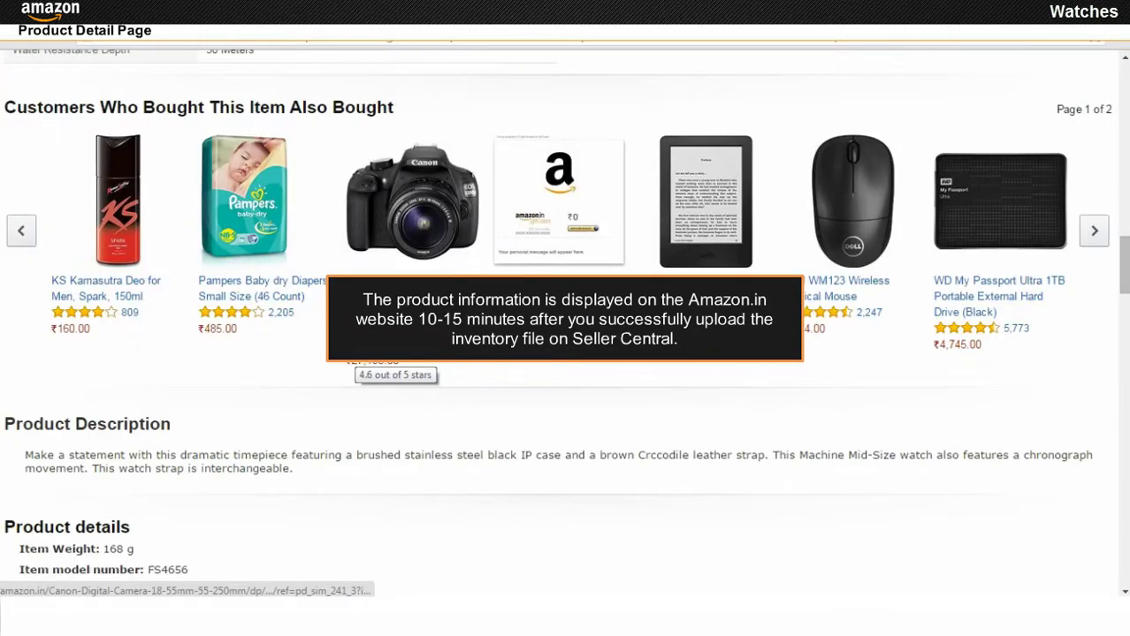
scroll(389, 358, "down", 5)
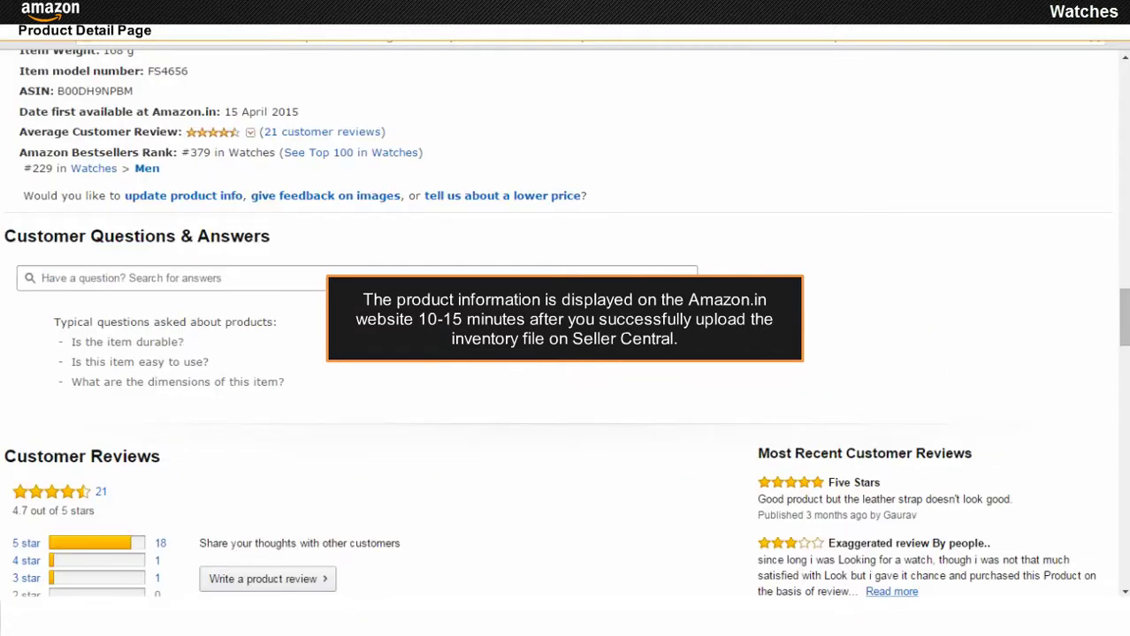